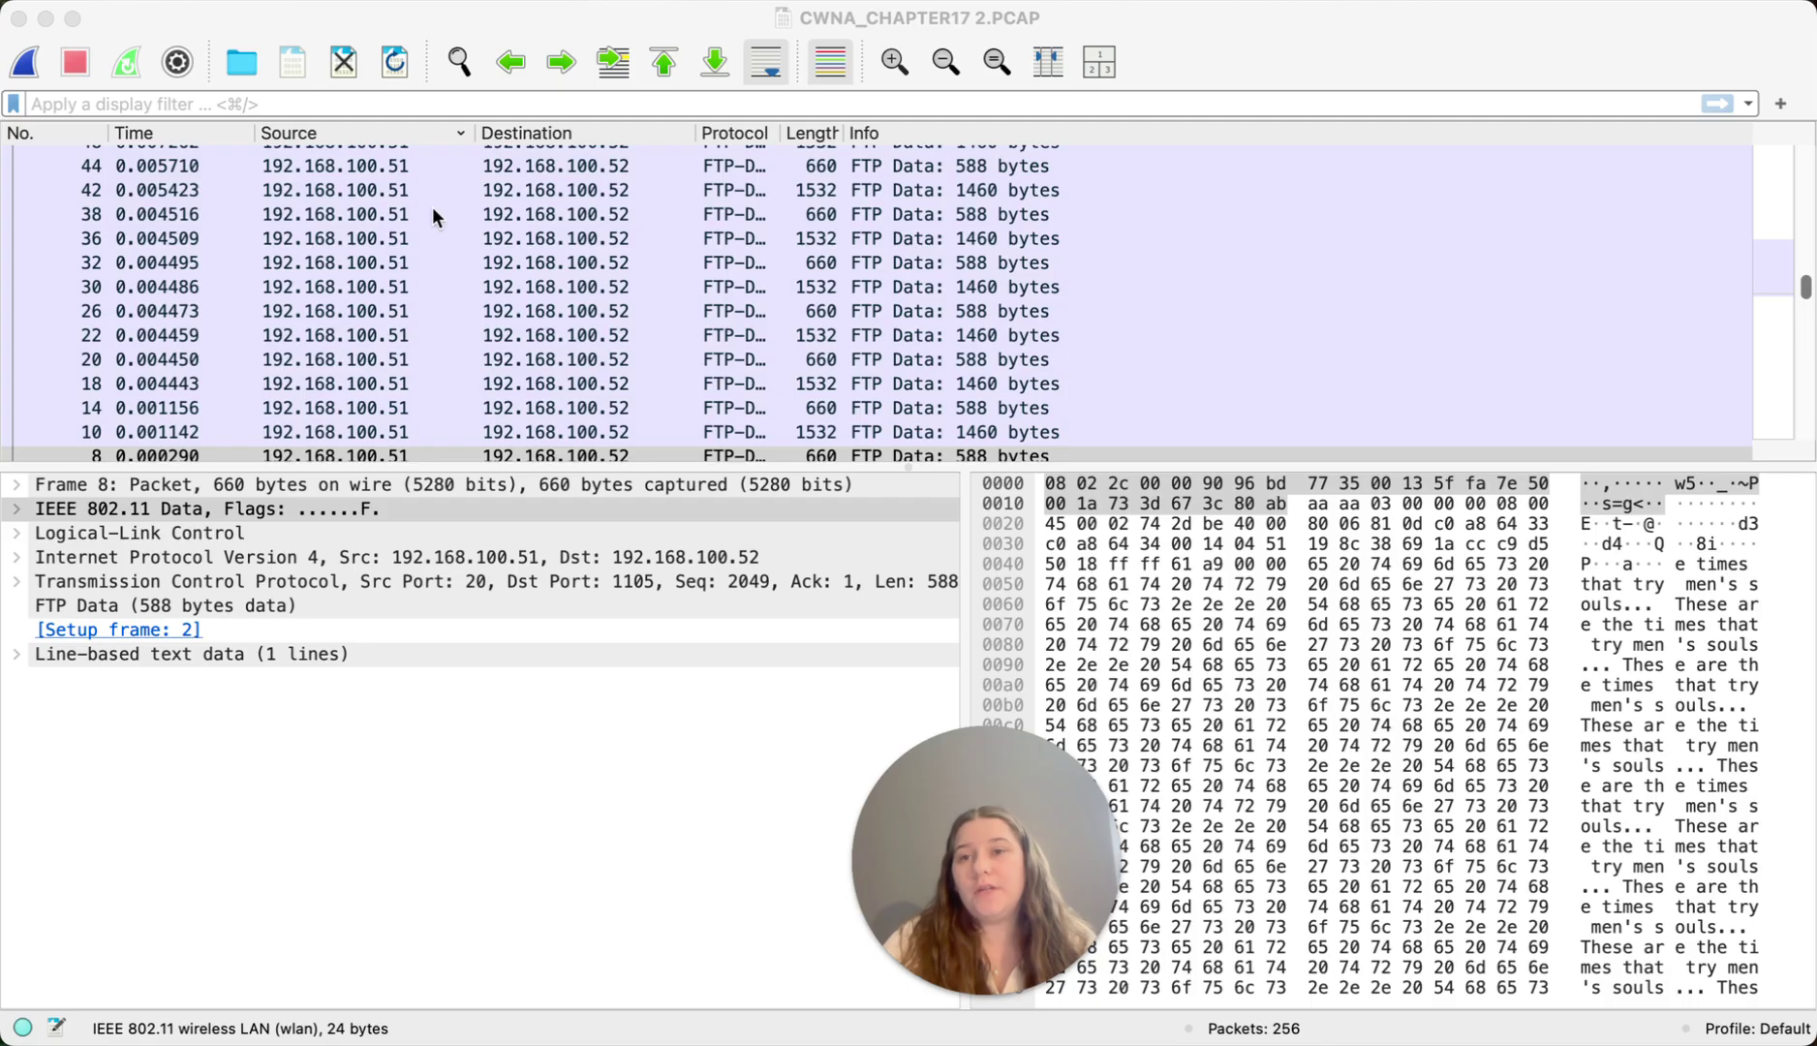
Filter the packet list with the display filter frame.number ==8.
{"action": "left_click", "coordinate": [361, 103]}
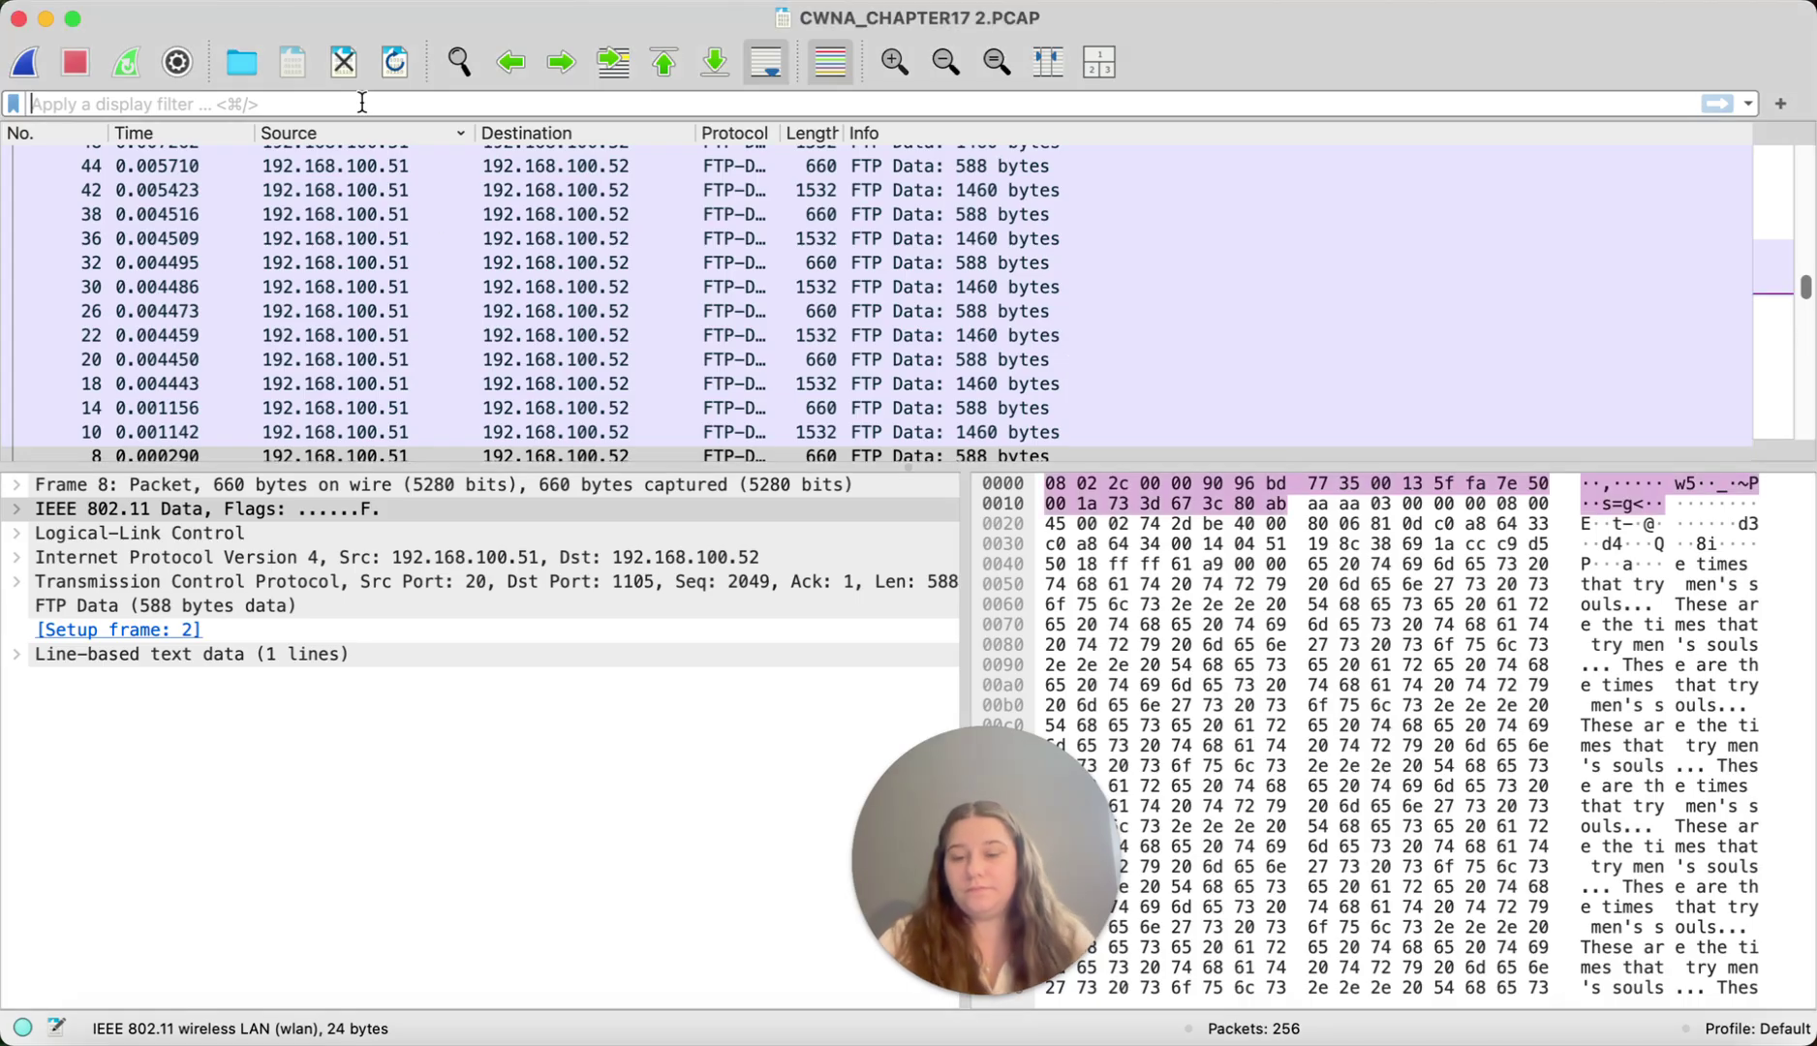
{"action": "type", "text": "fram."}
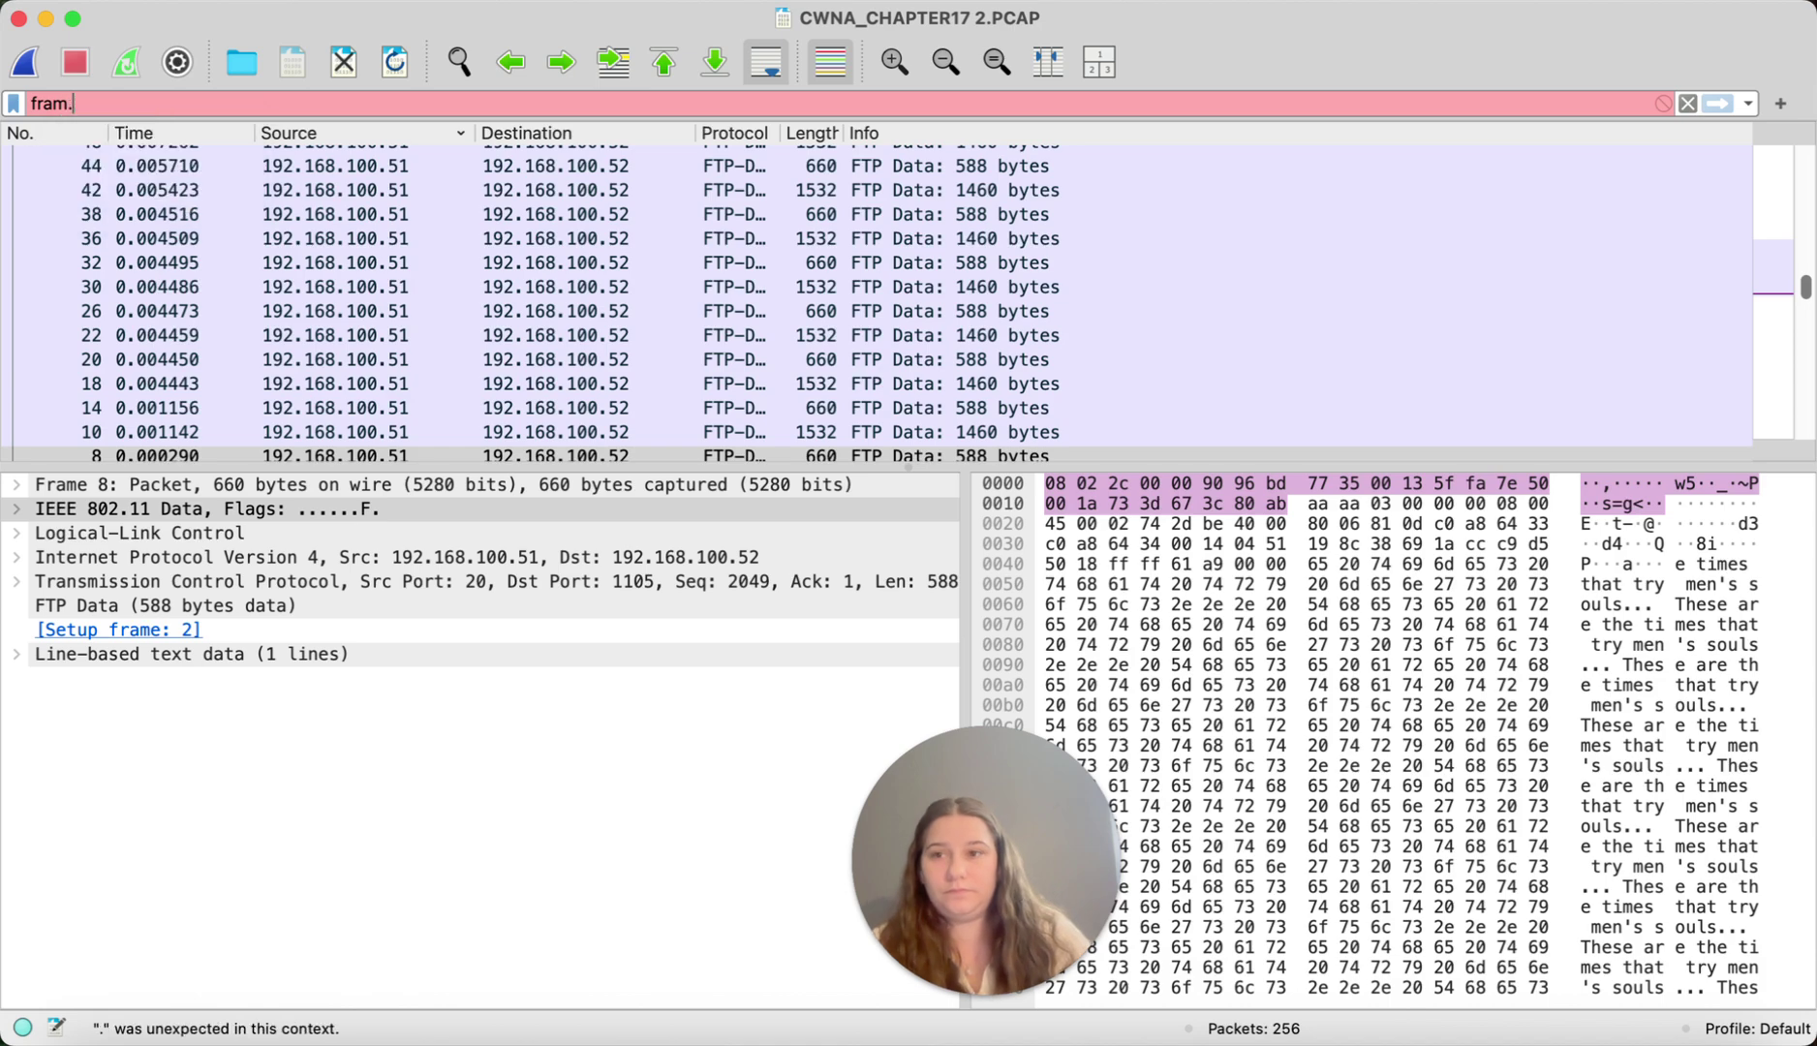
{"action": "key", "text": "BackSpace"}
{"action": "type", "text": "e.n"}
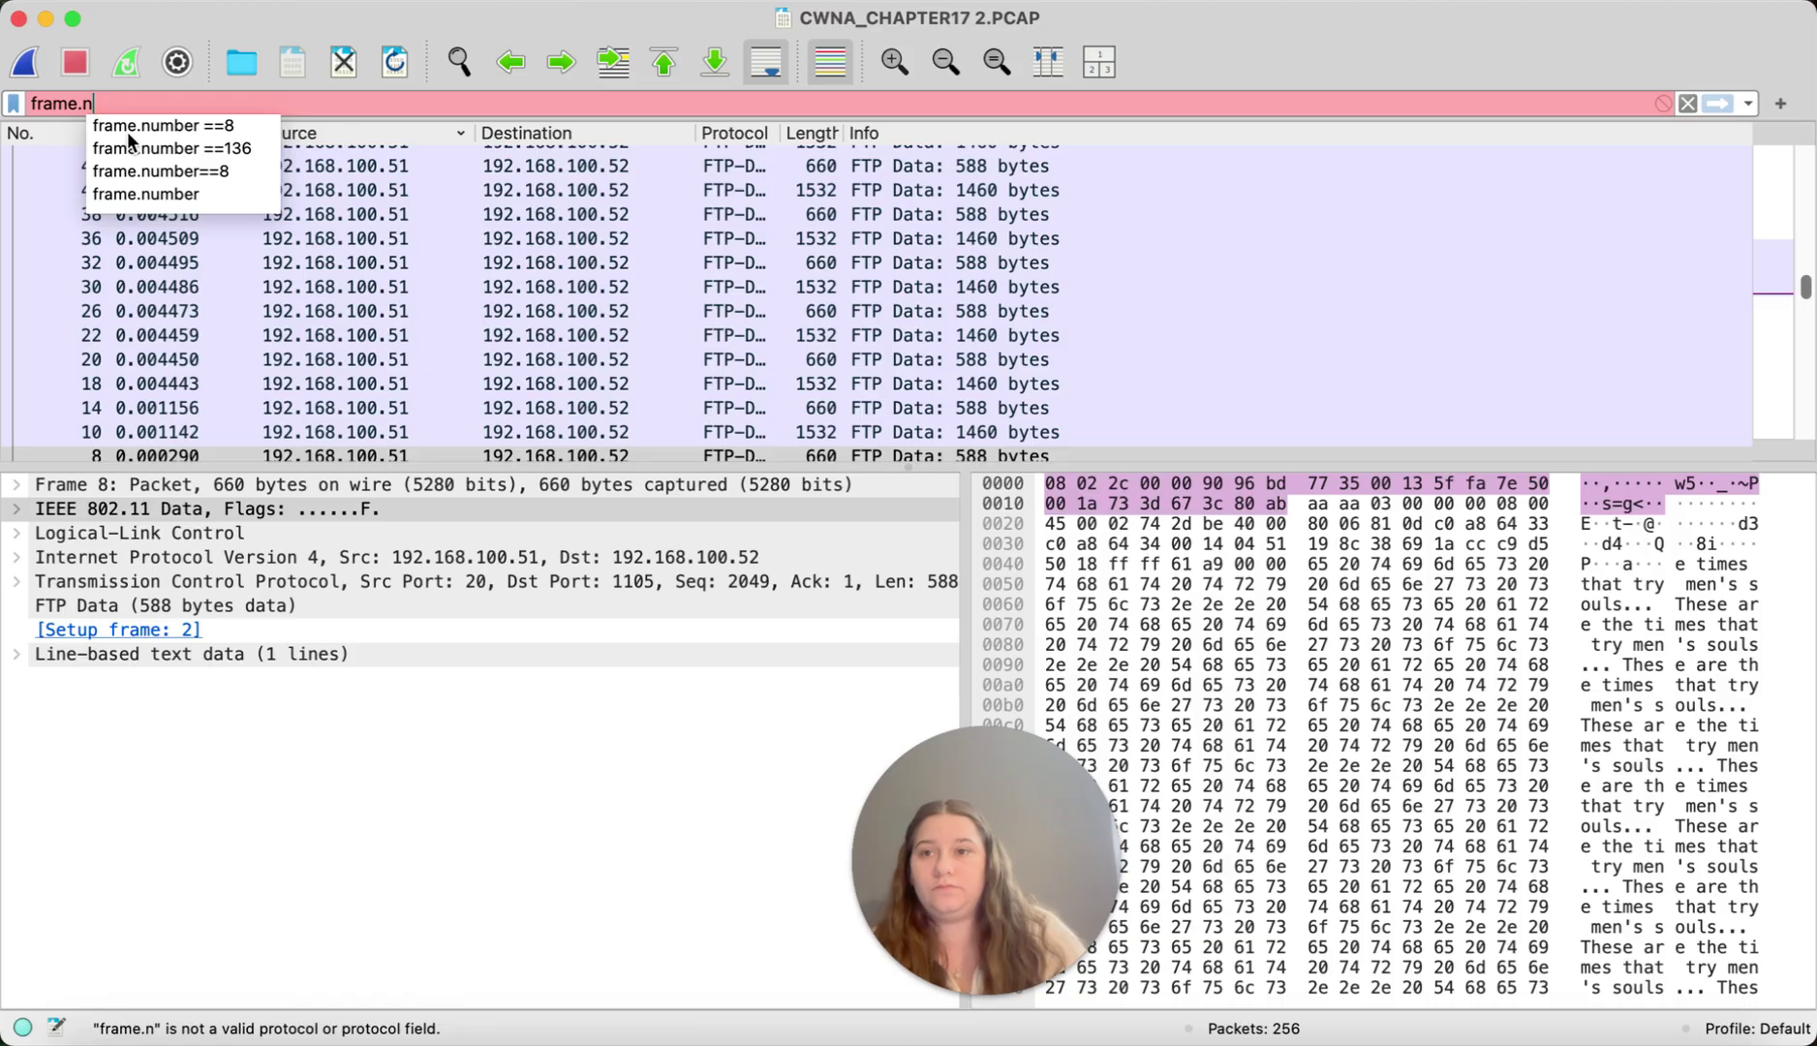
{"action": "key", "text": "Down"}
{"action": "key", "text": "Return"}
{"action": "key", "text": "Return"}
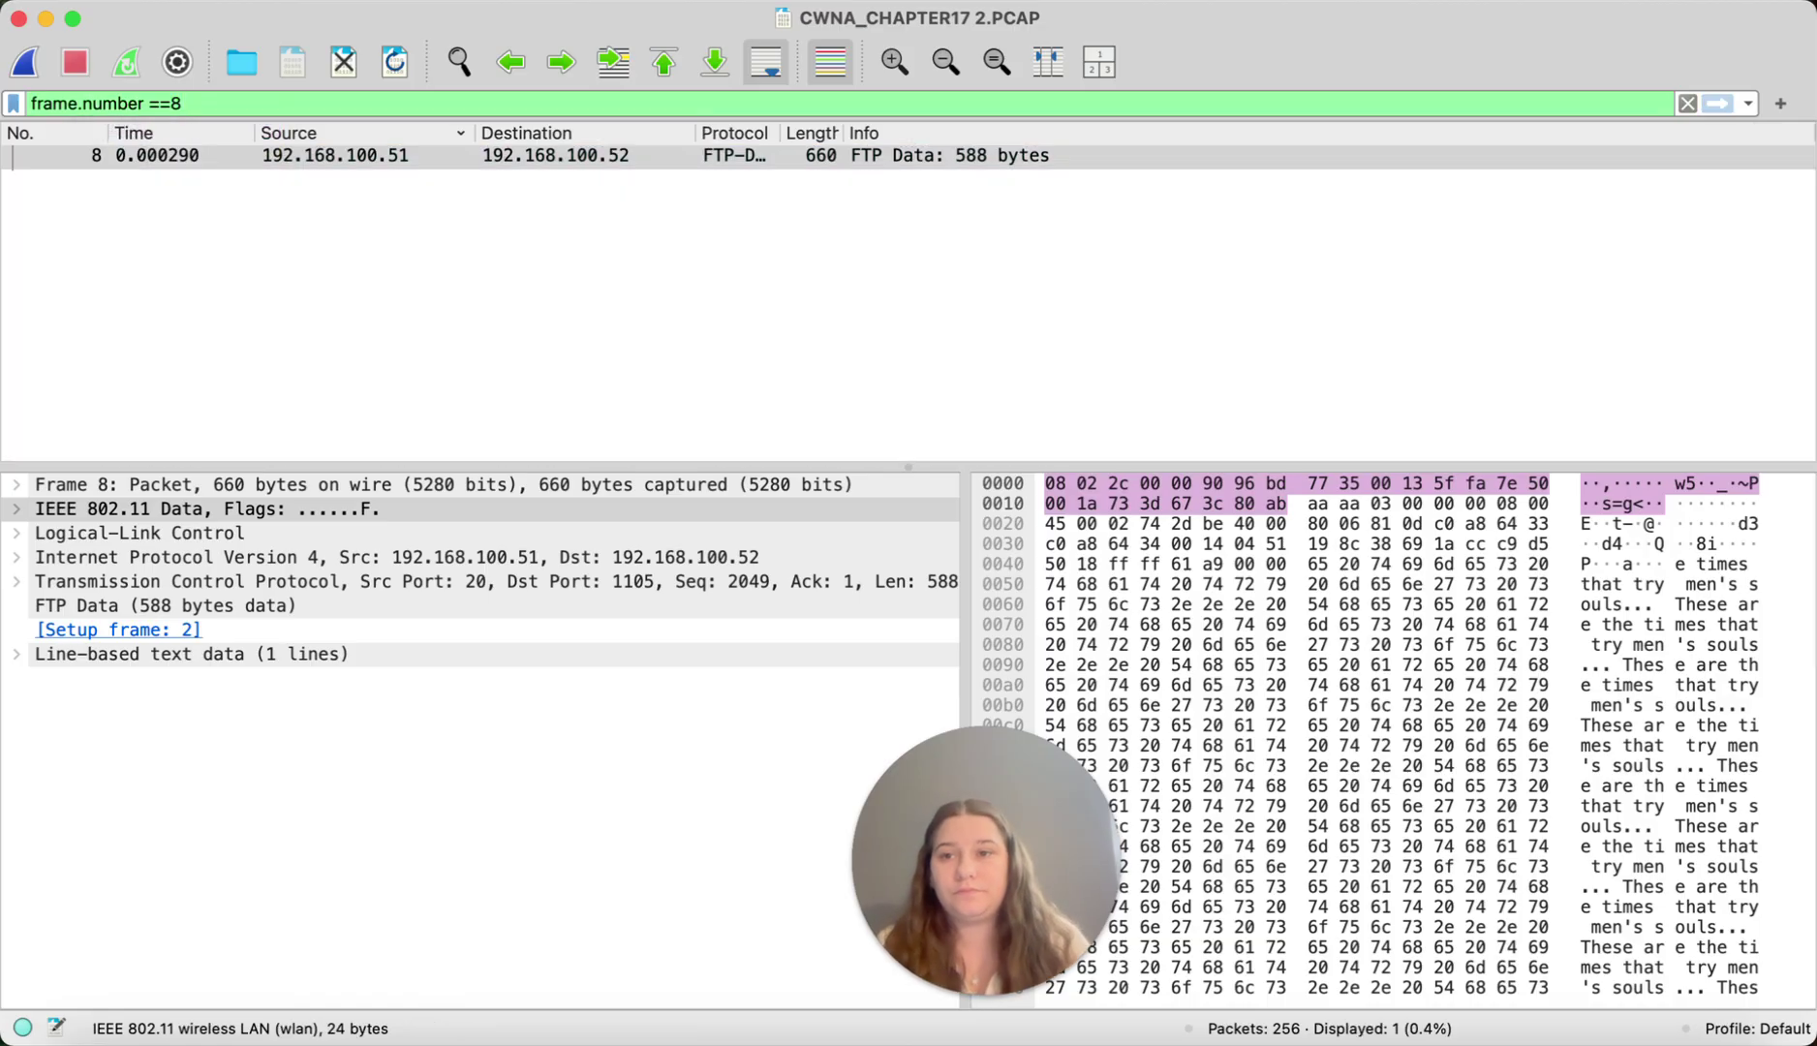
Select frame 8 and expand its IEEE 802.11 Data and Internet Protocol Version 4 details to examine the MAC and IP addresses.
{"action": "left_click", "coordinate": [166, 155]}
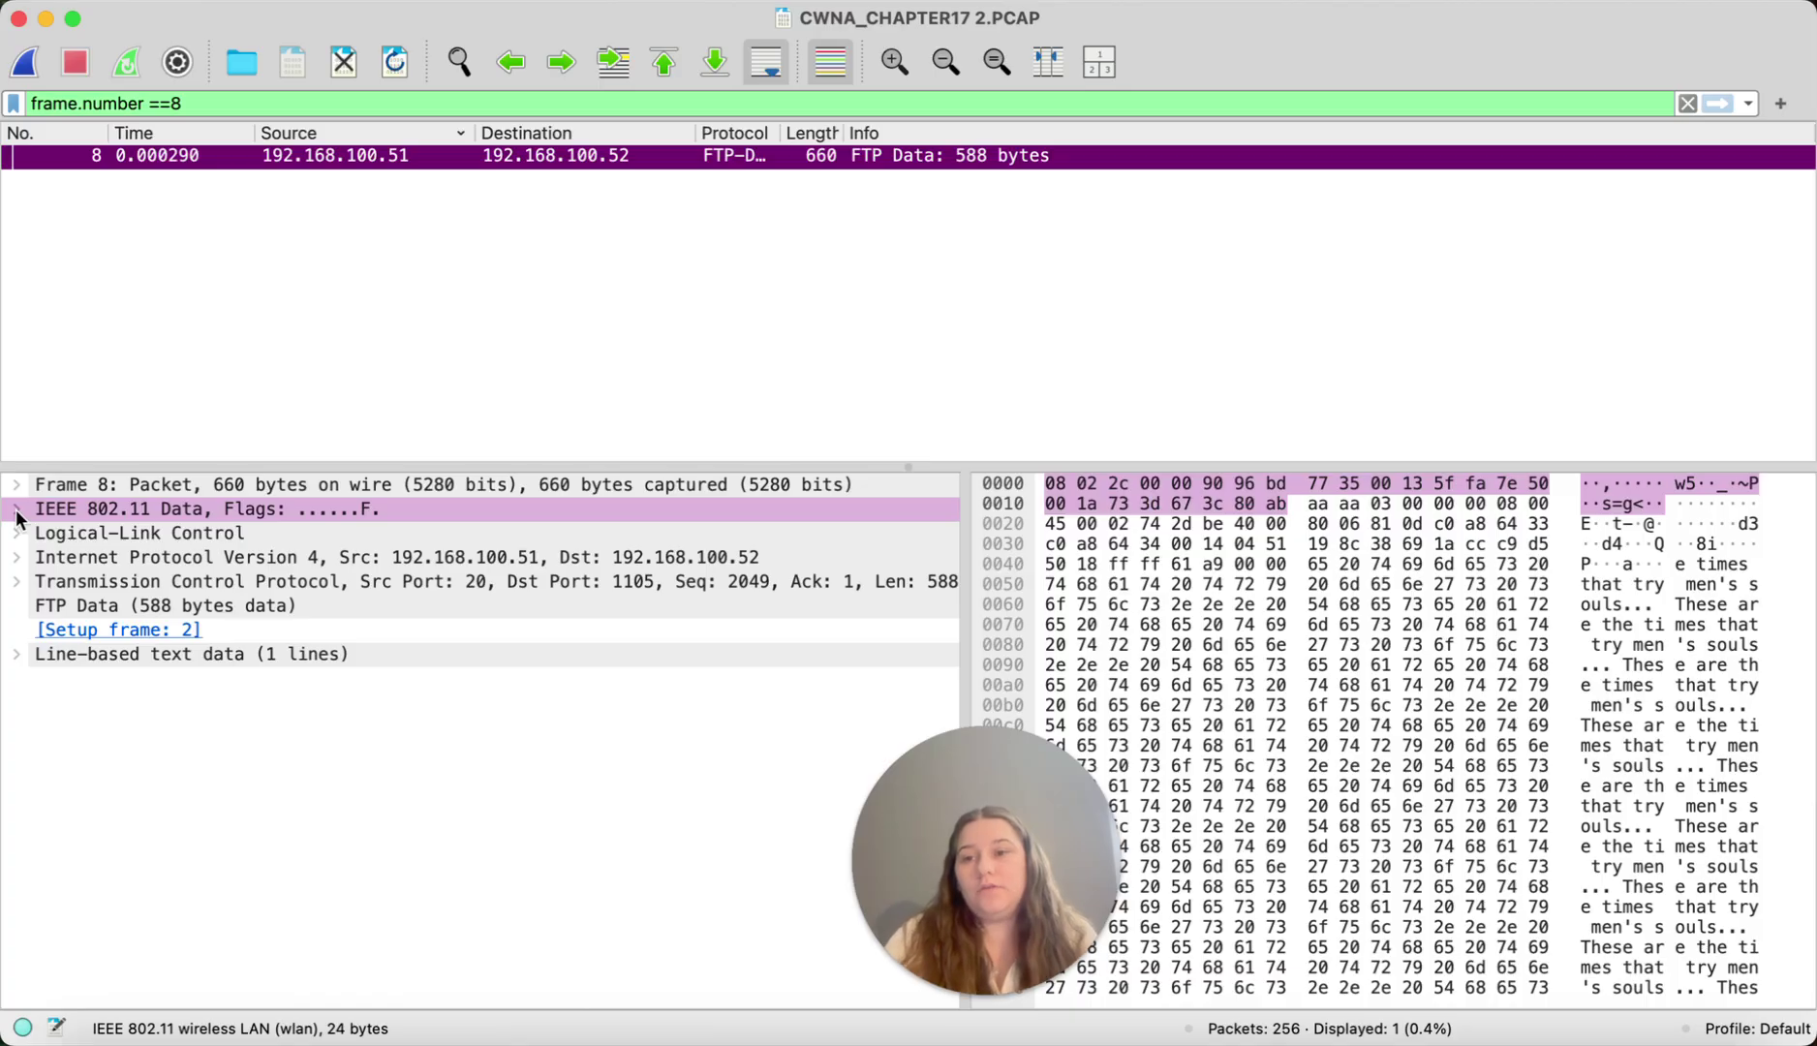
{"action": "left_click", "coordinate": [17, 510]}
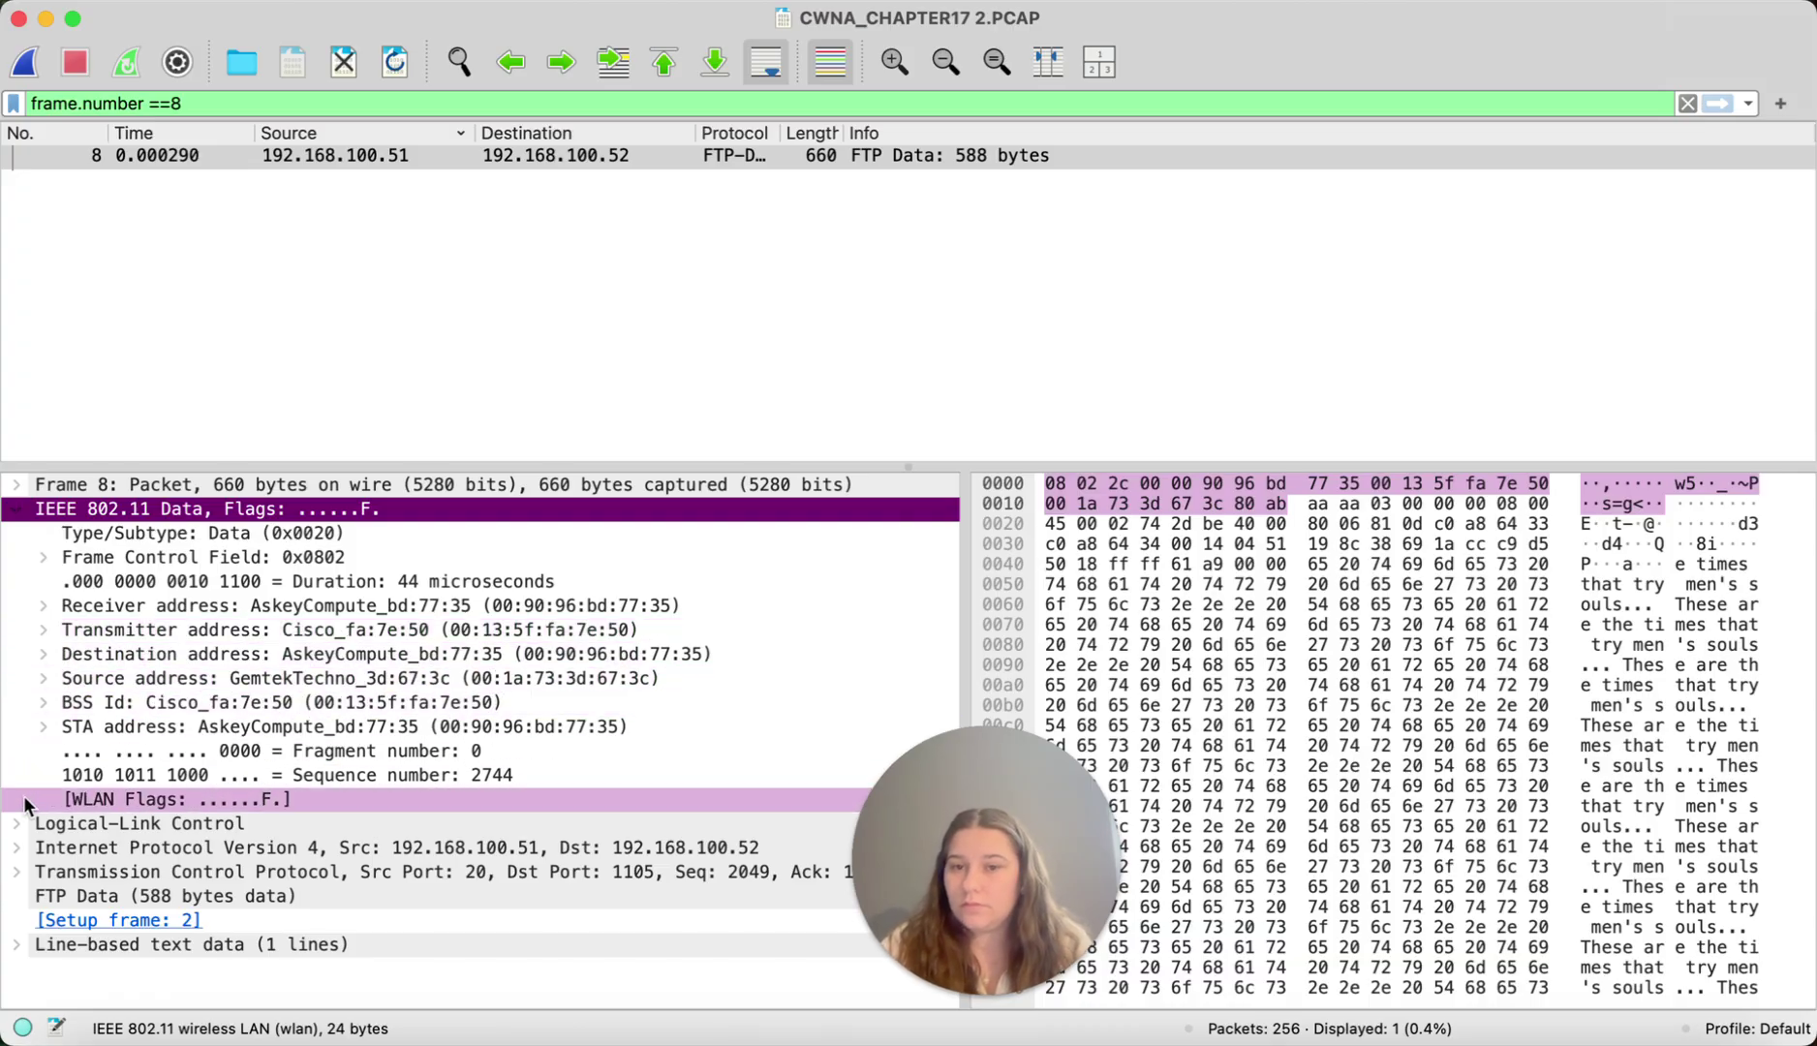
{"action": "left_click", "coordinate": [14, 852]}
{"action": "scroll", "coordinate": [15, 853], "scroll_direction": "down", "scroll_amount": 5}
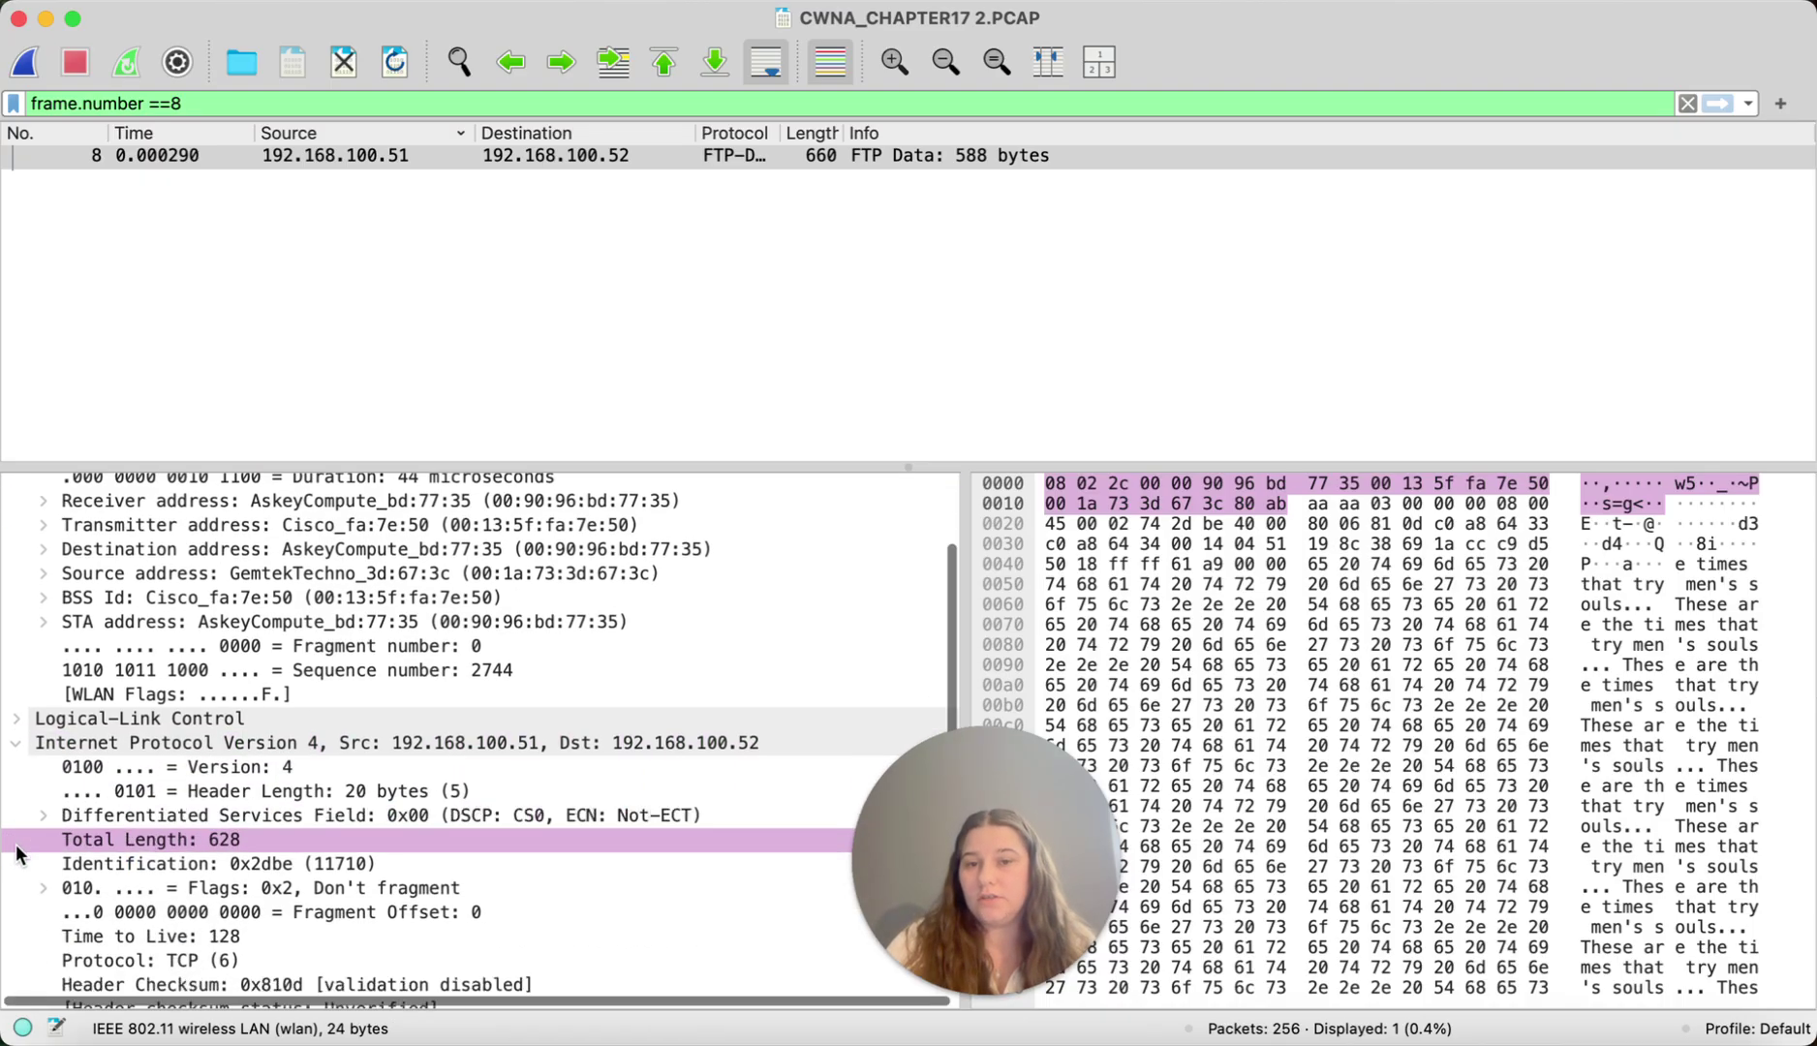
{"action": "left_click_drag", "start_coordinate": [16, 852], "coordinate": [37, 594]}
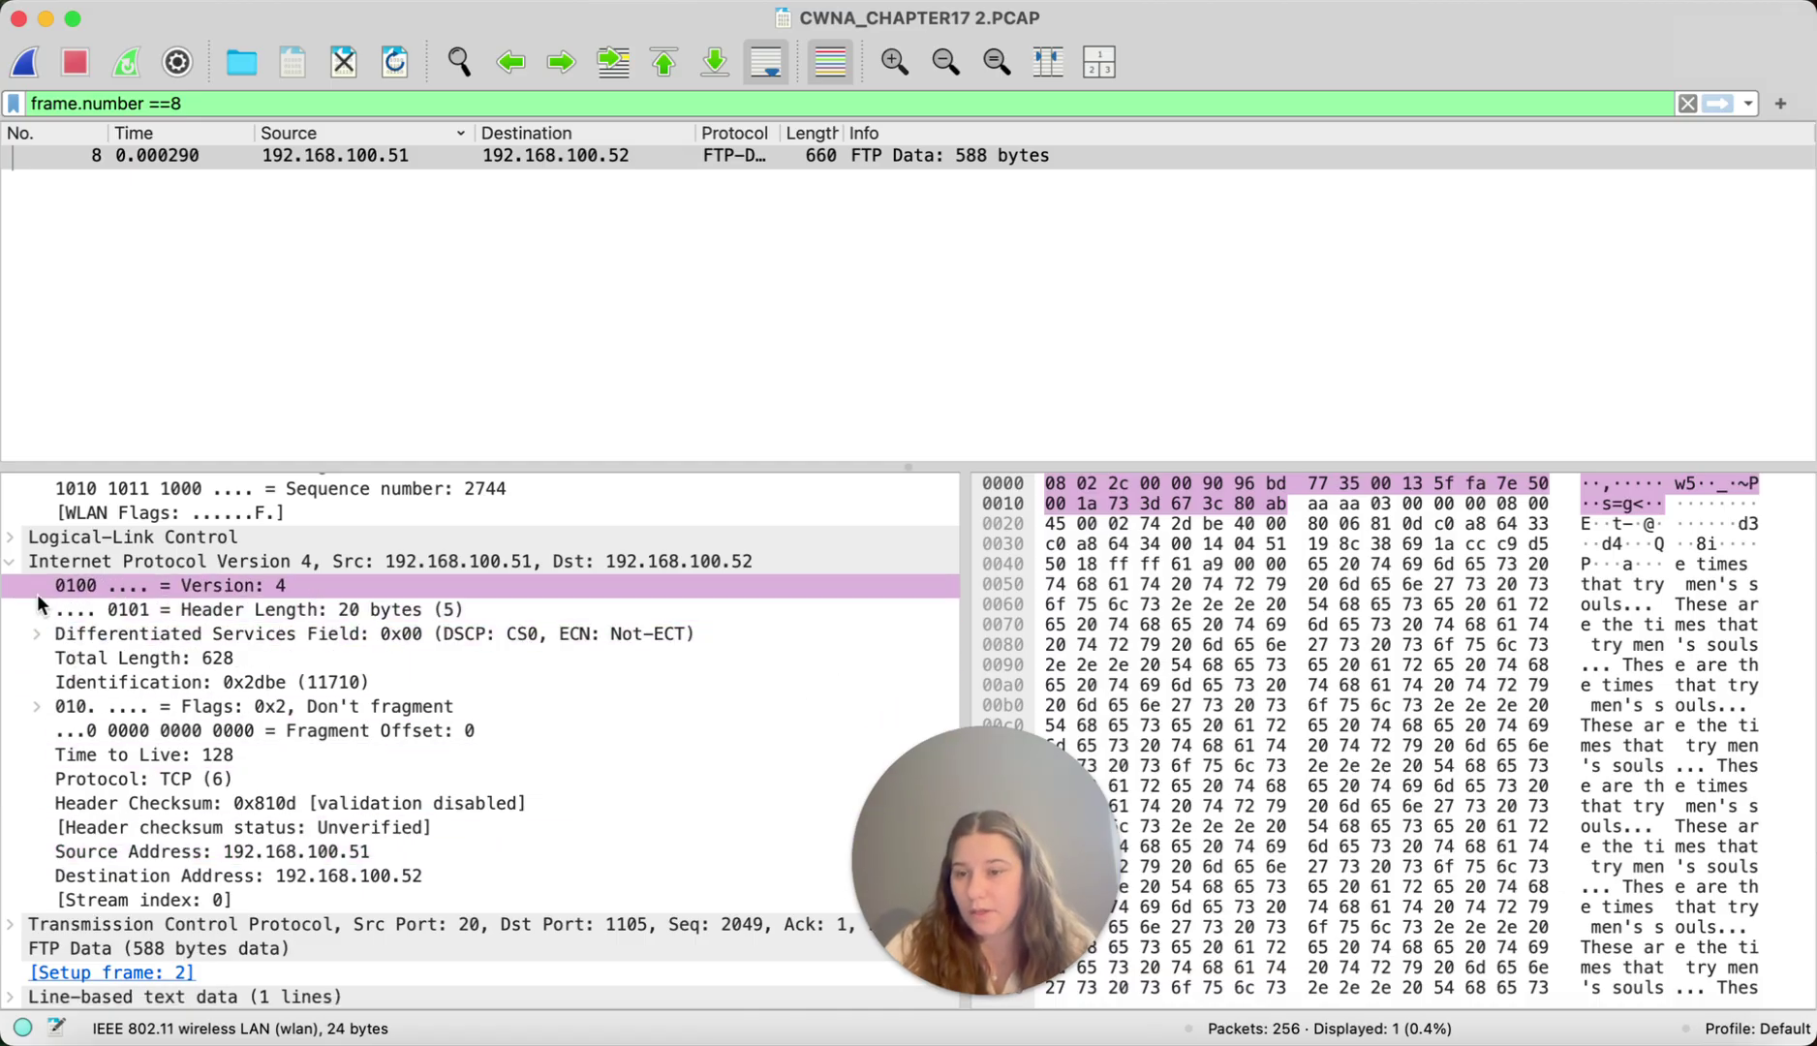
{"action": "left_click_drag", "start_coordinate": [36, 594], "coordinate": [118, 852]}
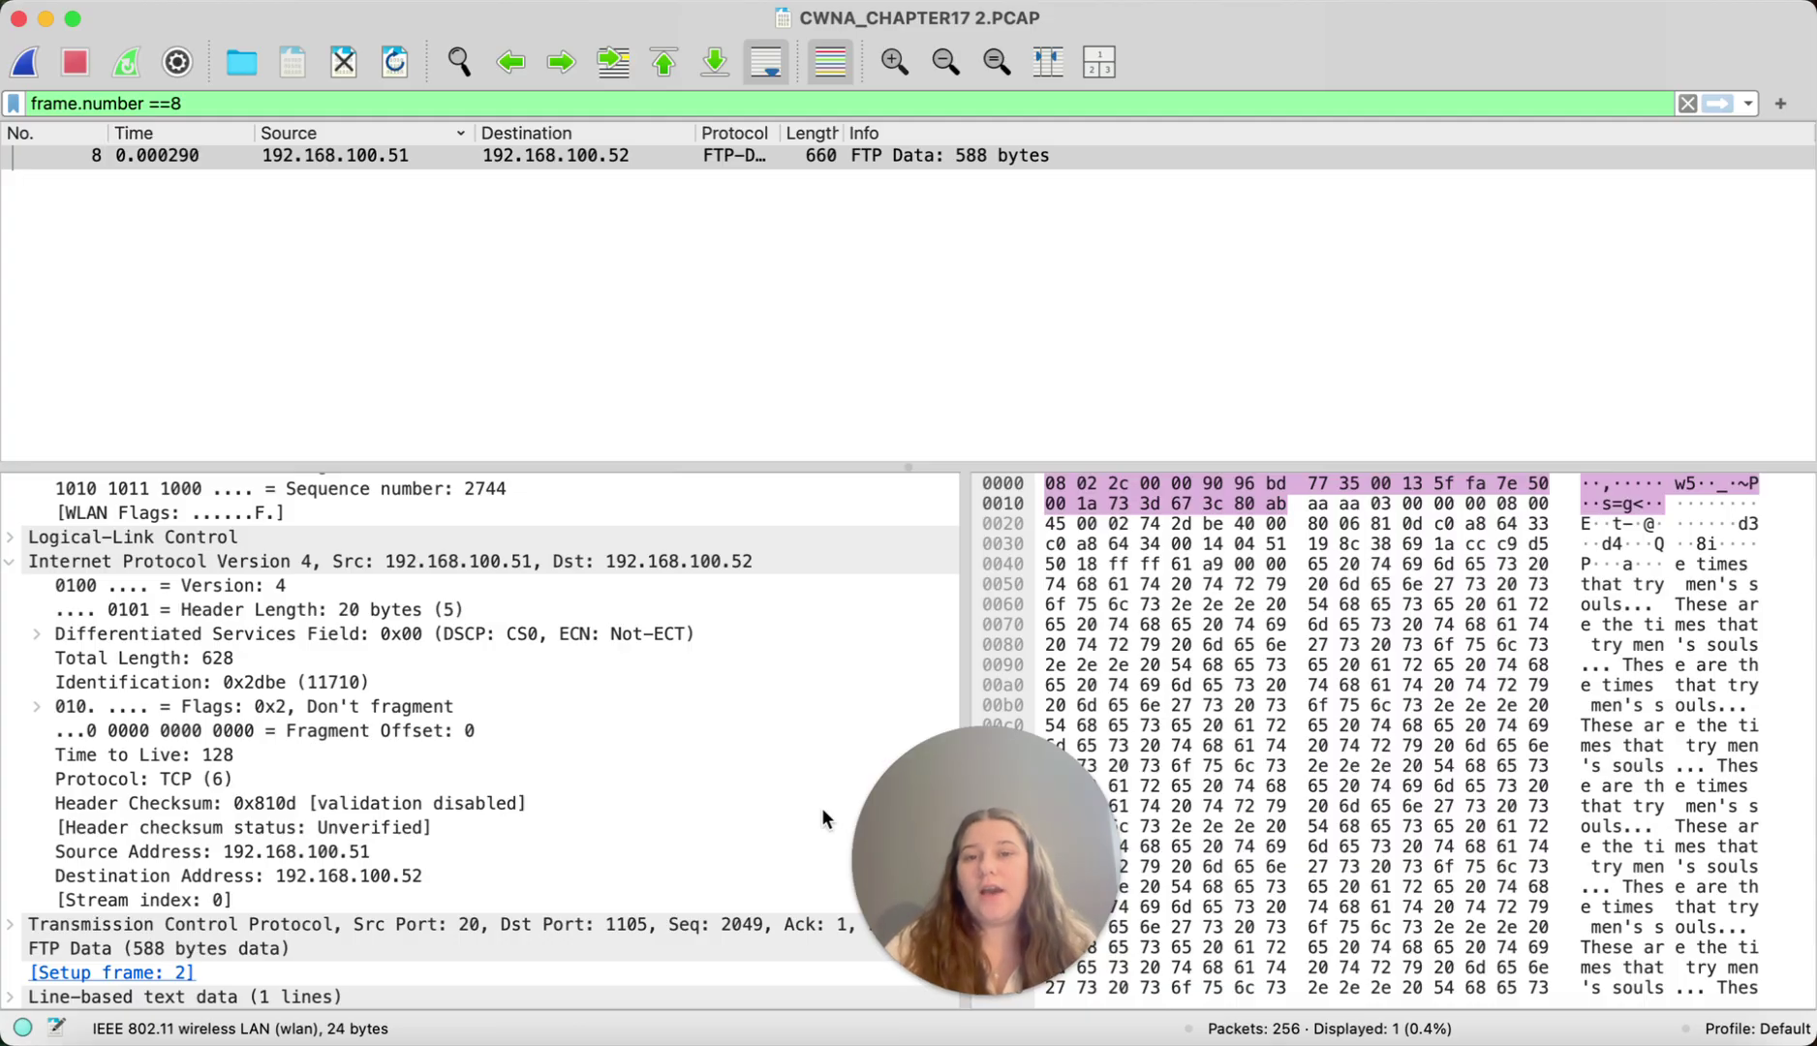
Select frame 8's IPv4 destination address and expand the Transmission Control Protocol details to examine the ports and sequence numbers.
{"action": "left_click", "coordinate": [573, 869]}
{"action": "right_click", "coordinate": [486, 865]}
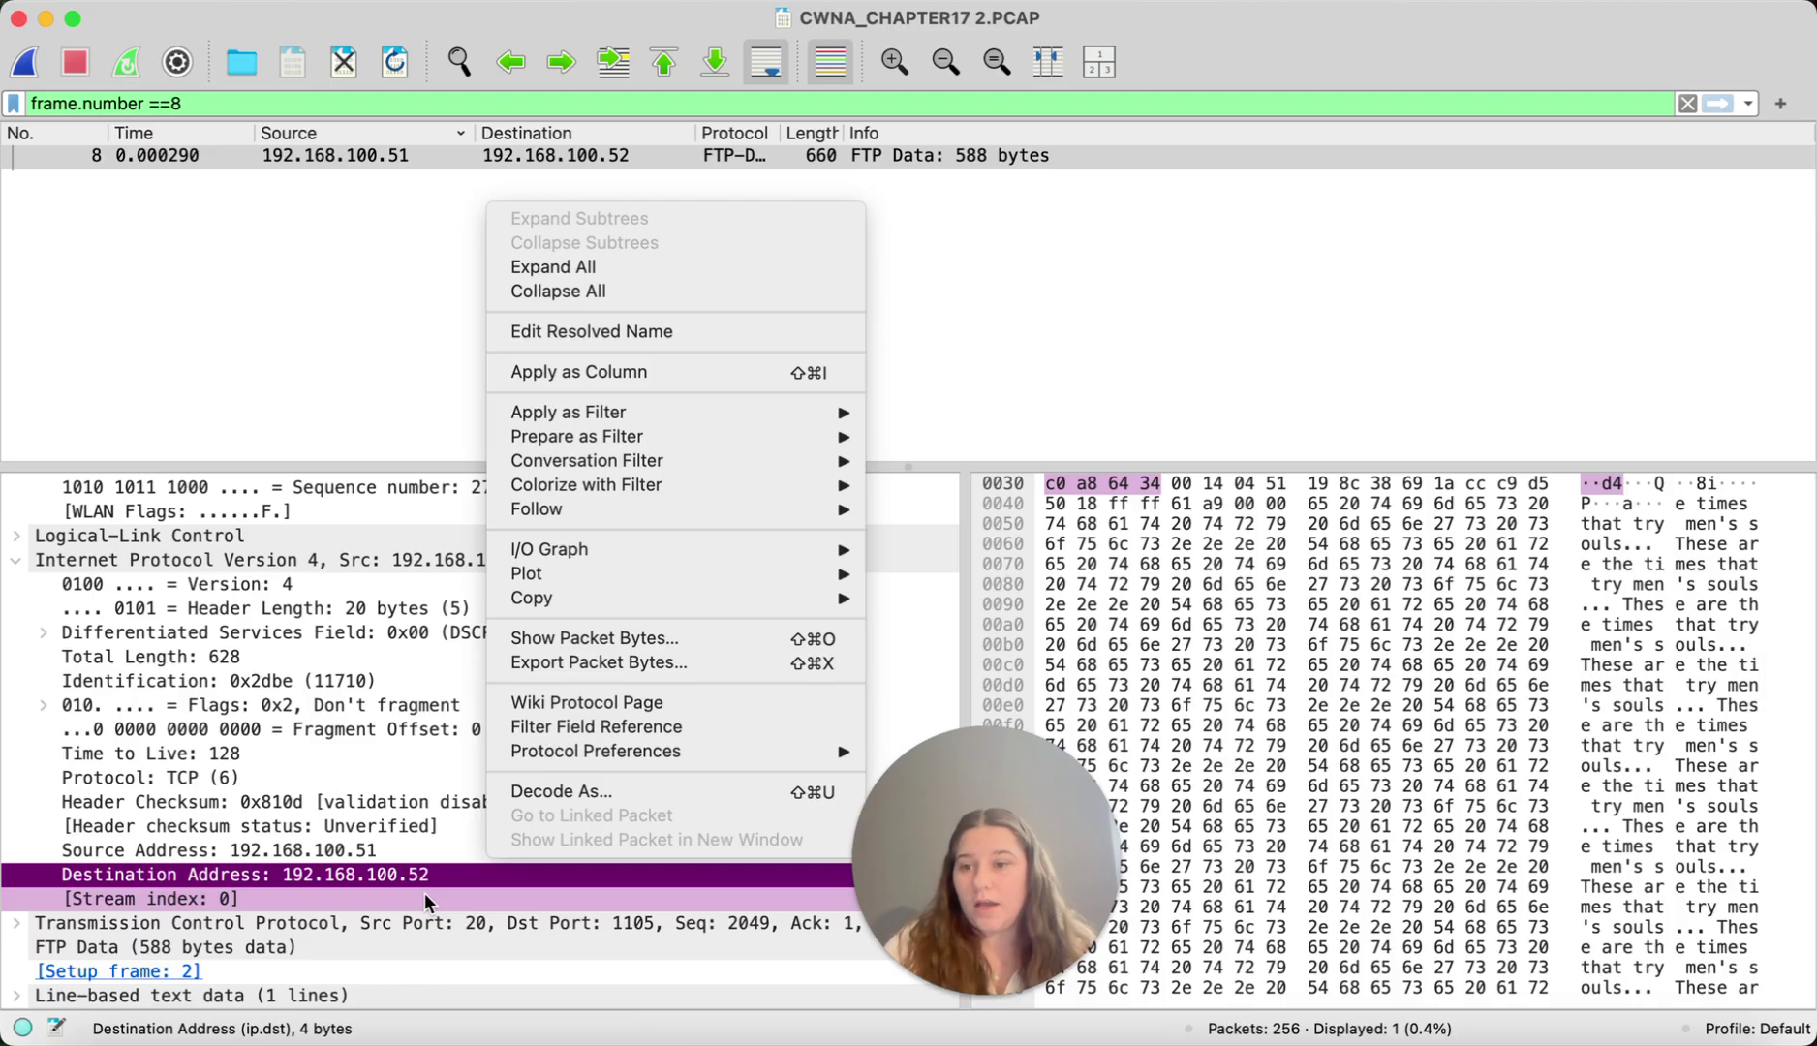
{"action": "left_click", "coordinate": [16, 927]}
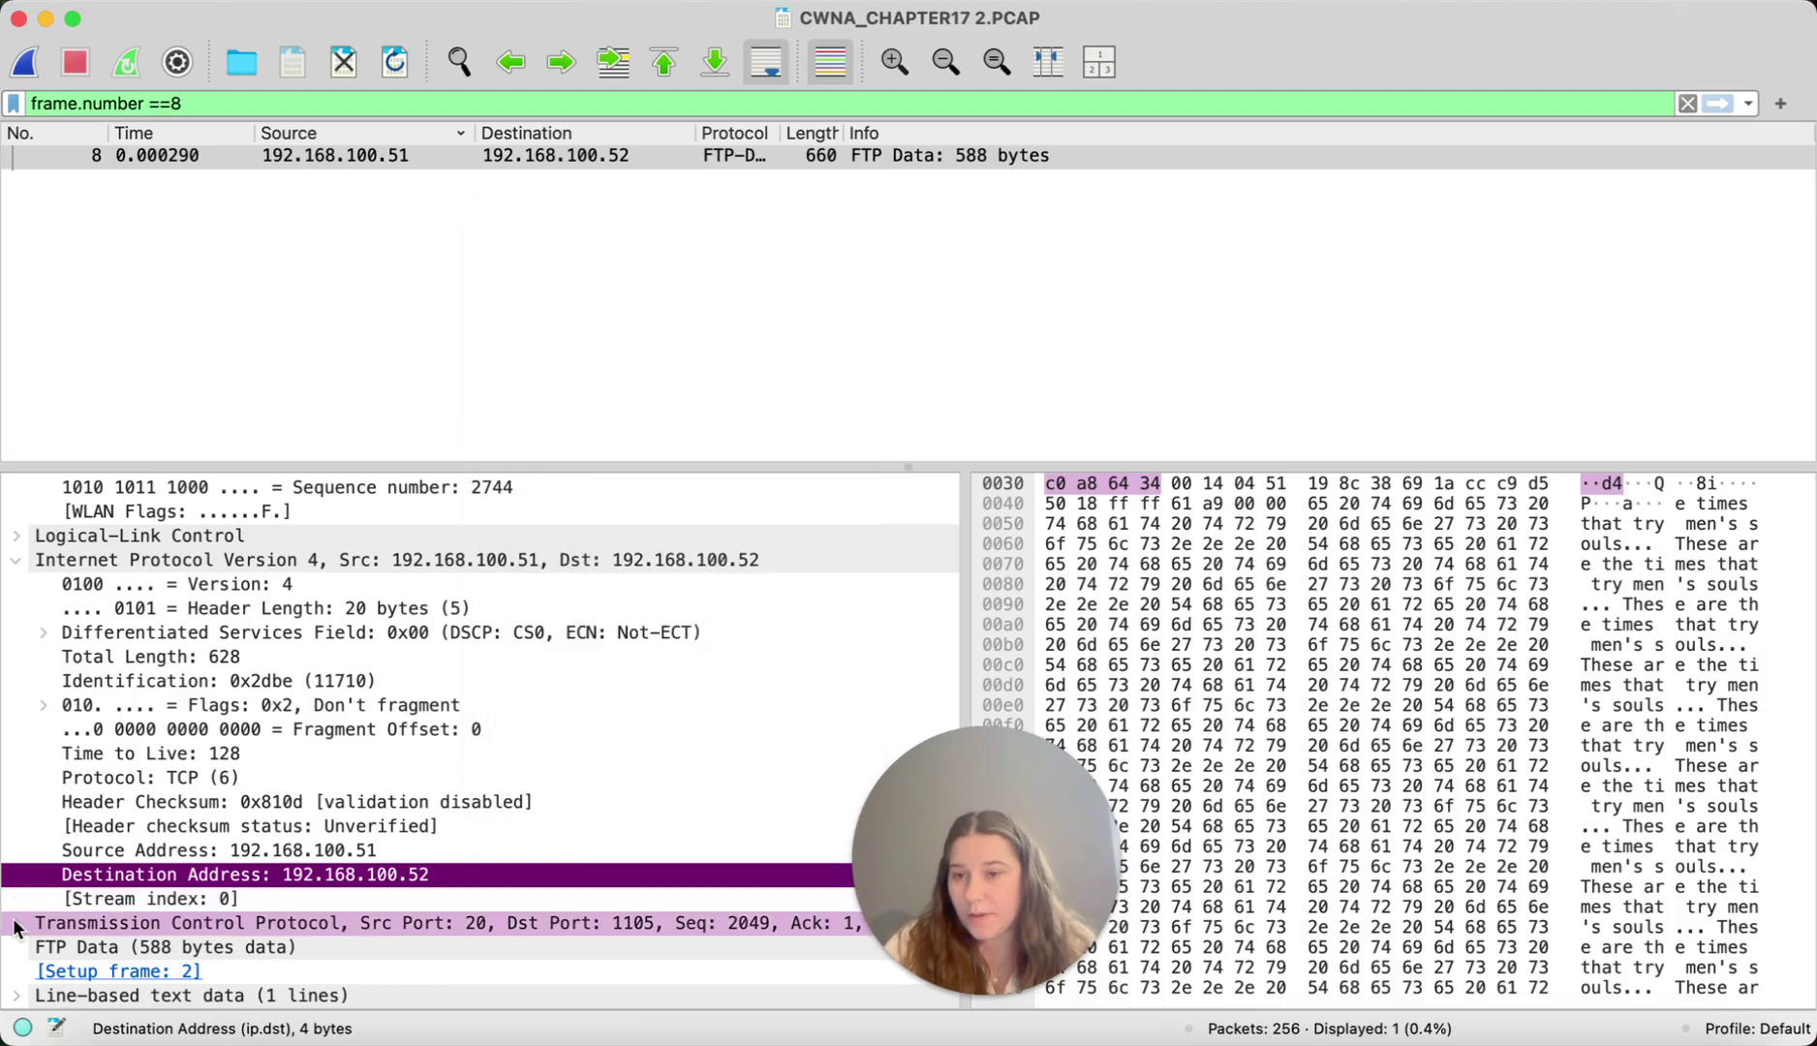
{"action": "left_click", "coordinate": [15, 924]}
{"action": "scroll", "coordinate": [14, 920], "scroll_direction": "down", "scroll_amount": 5}
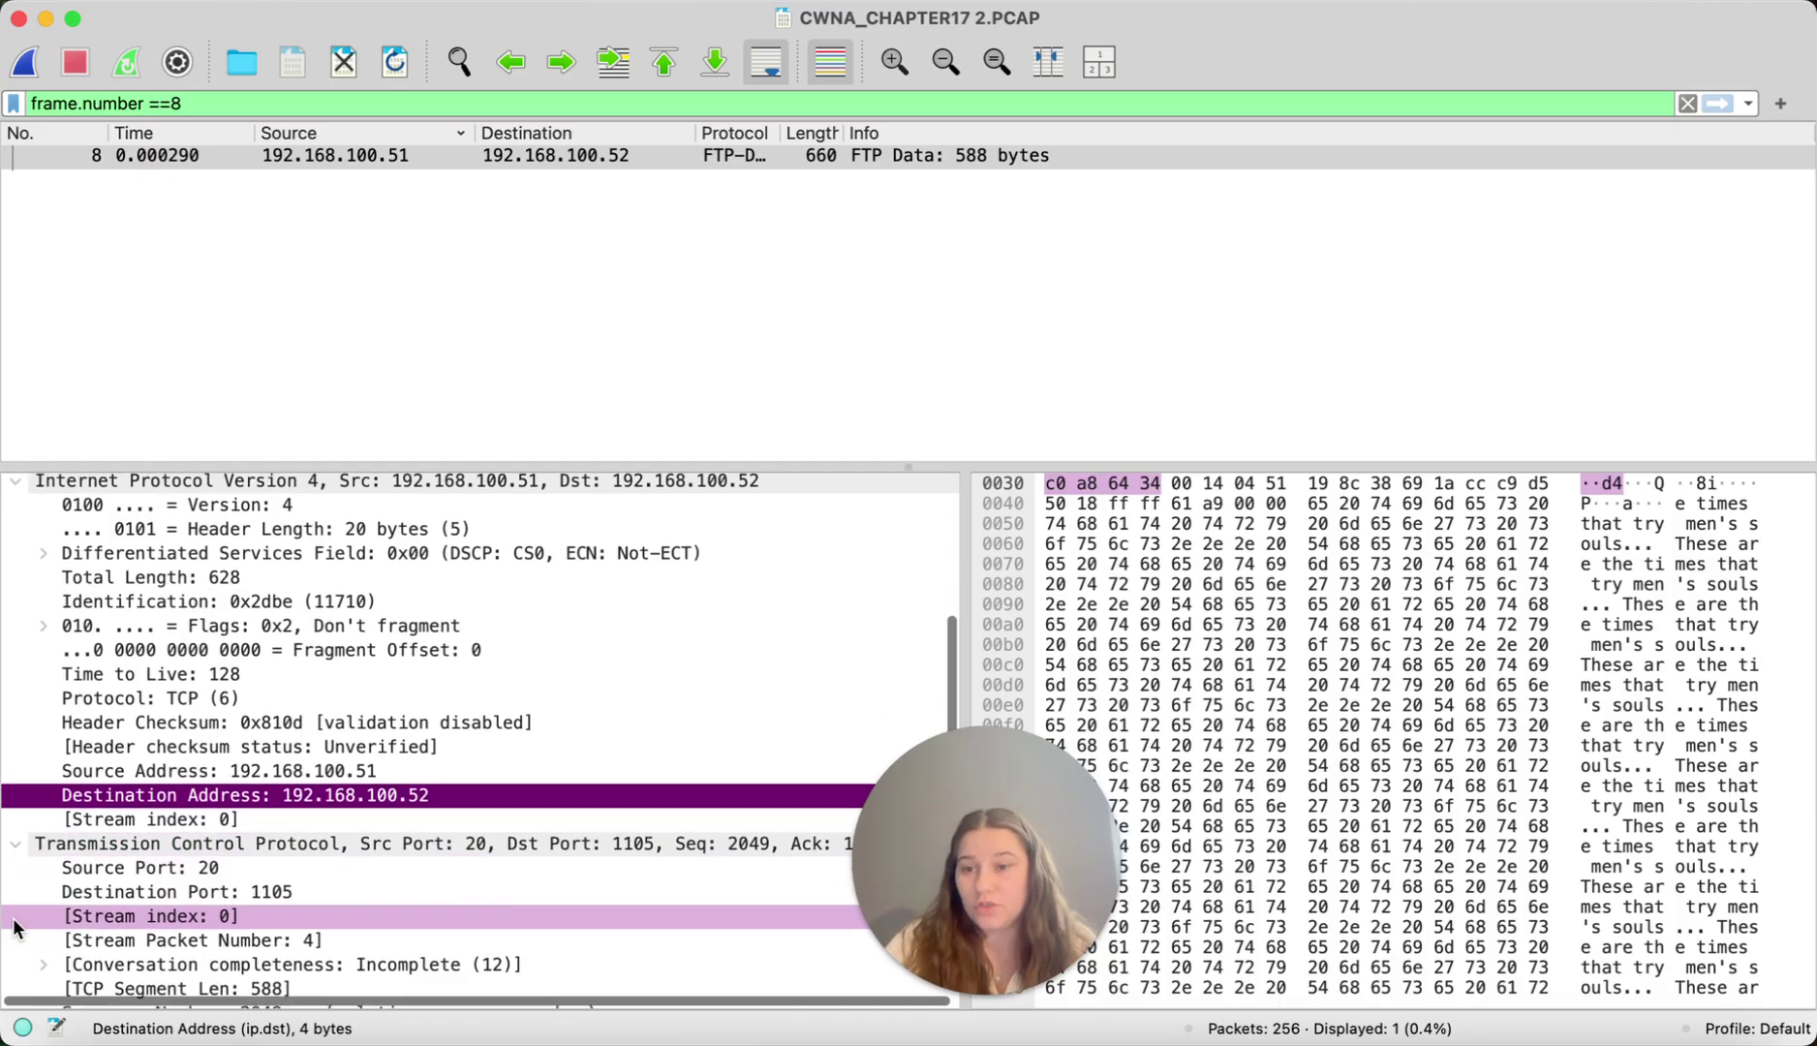
{"action": "scroll", "coordinate": [13, 918], "scroll_direction": "down", "scroll_amount": 3}
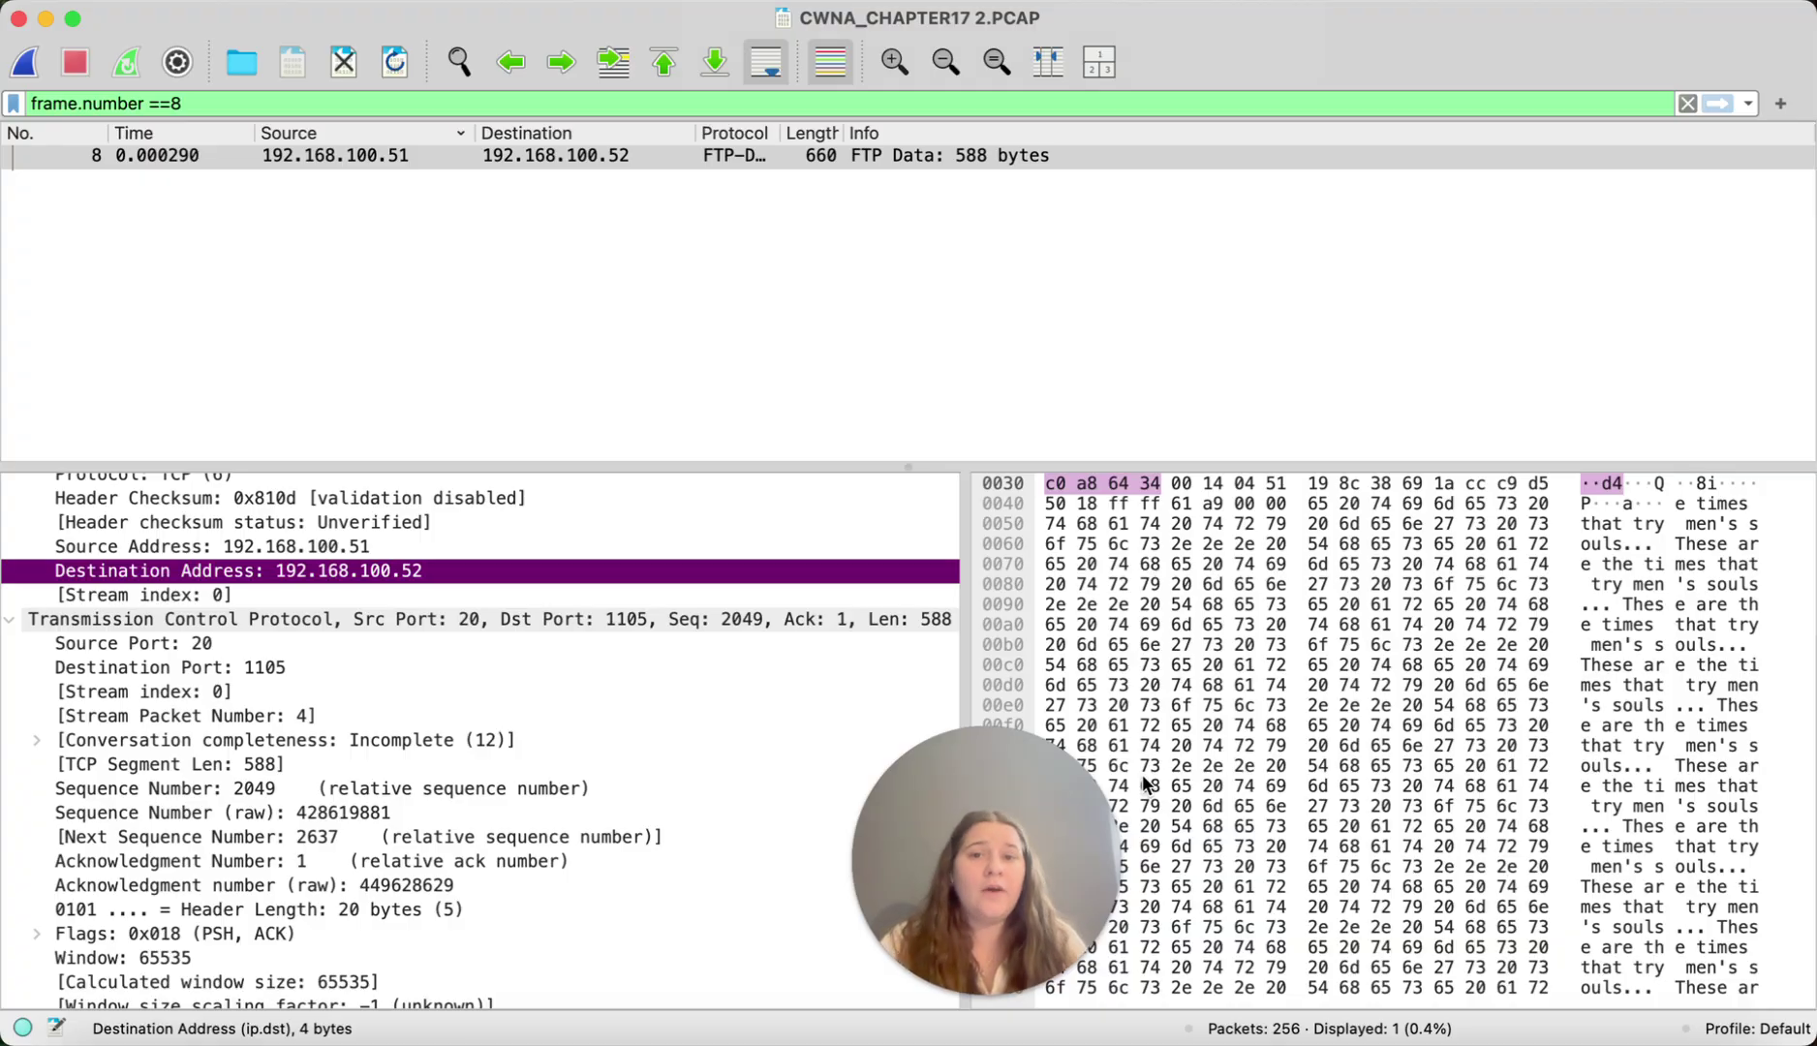
{"action": "left_click", "coordinate": [1711, 830]}
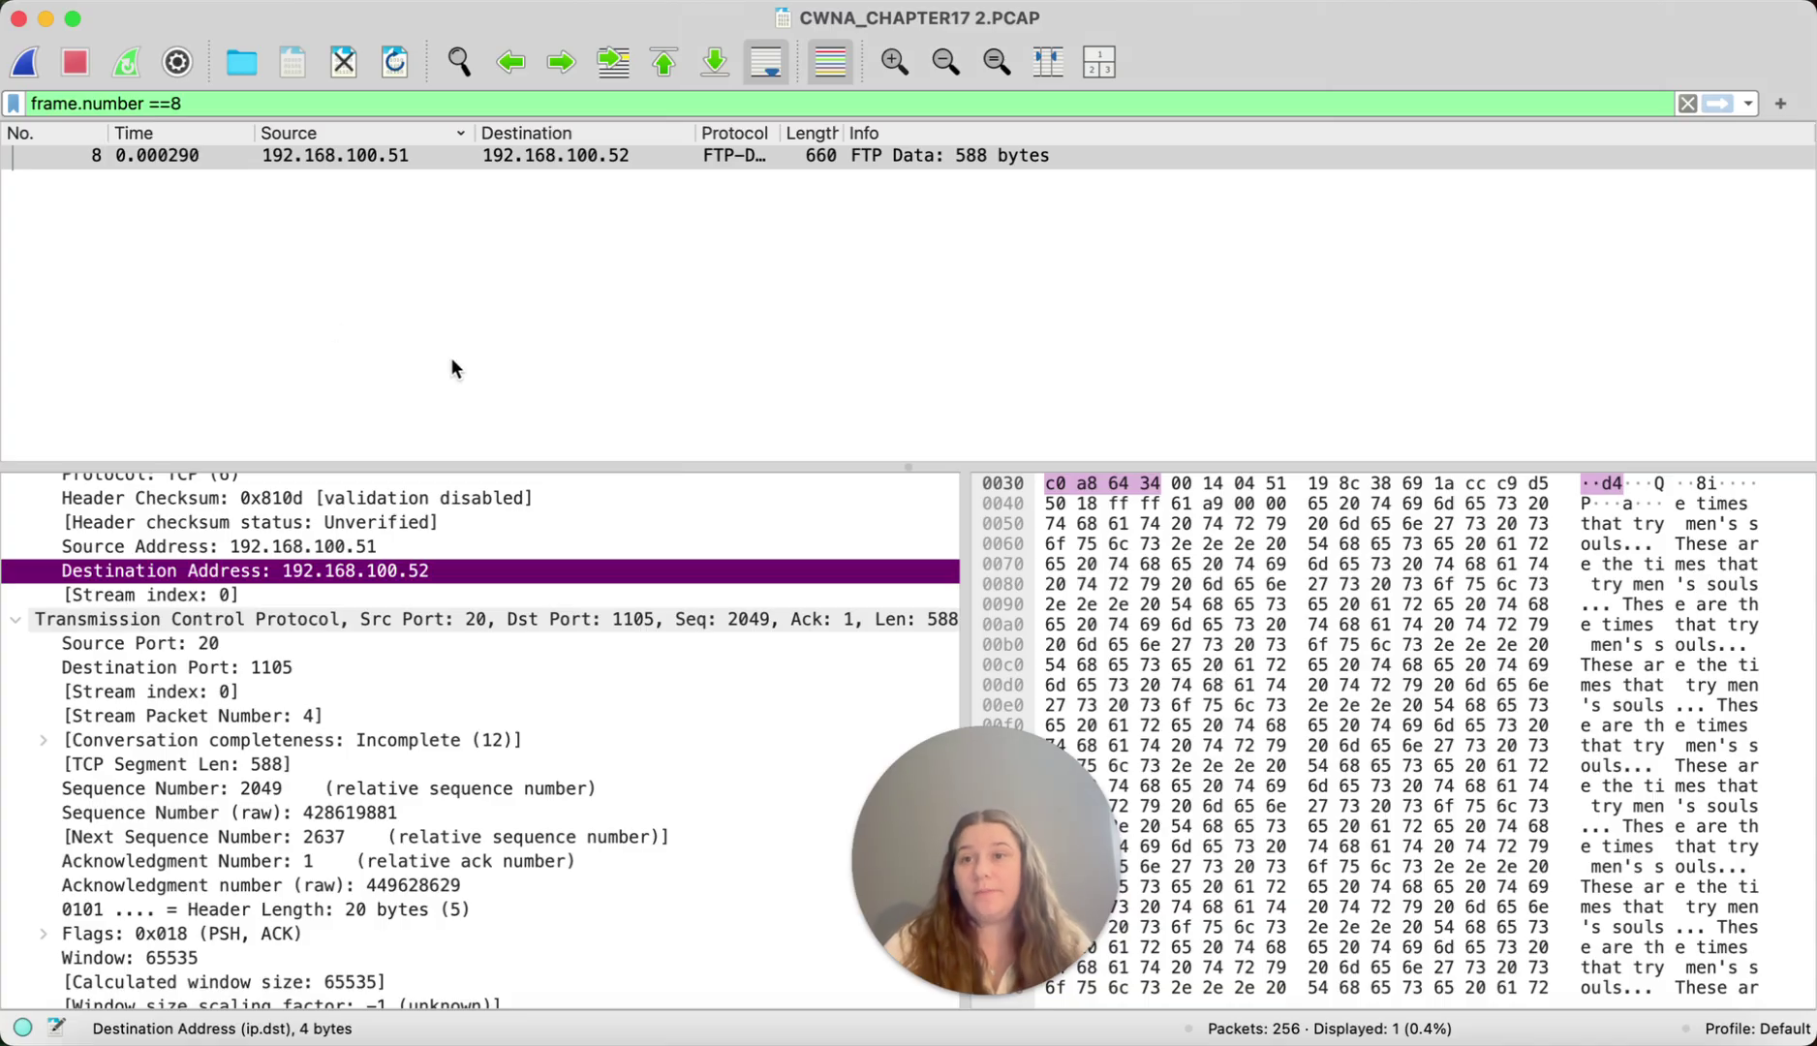
Change the display filter to frame.number ==136 and apply it.
{"action": "left_click", "coordinate": [236, 102]}
{"action": "key", "text": "BackSpace"}
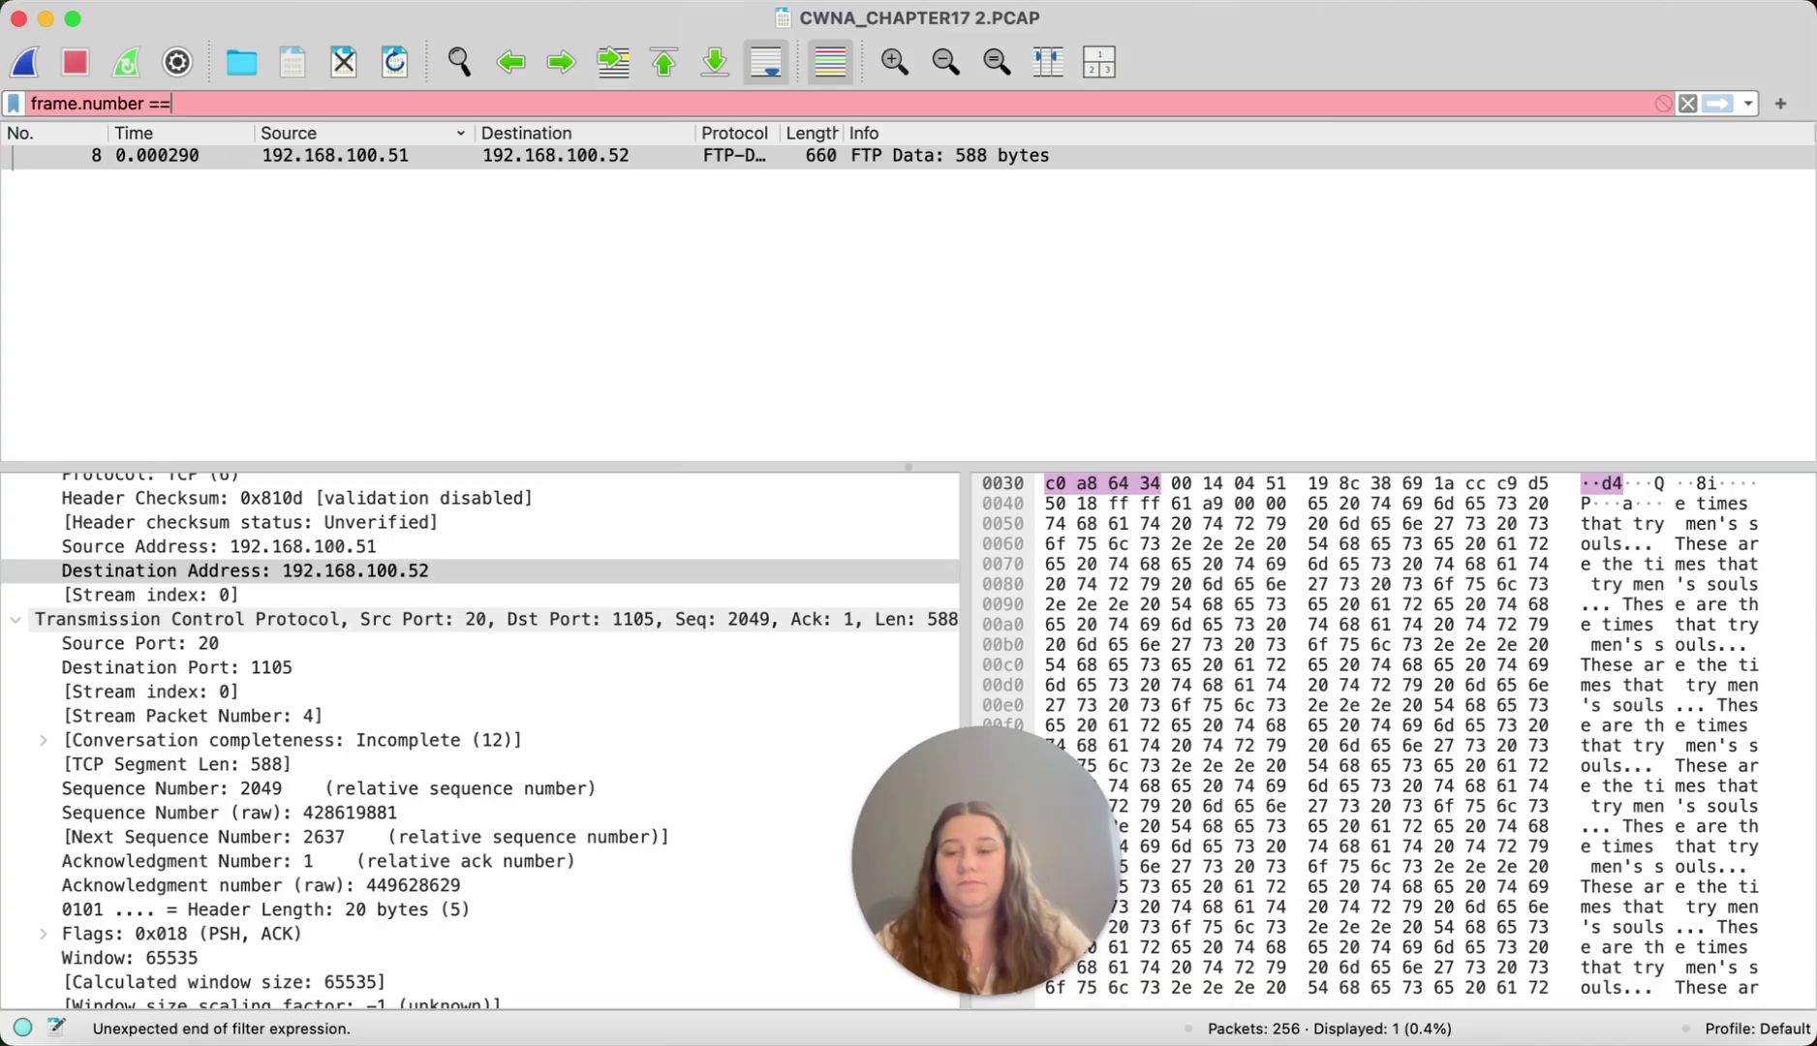
{"action": "type", "text": "136"}
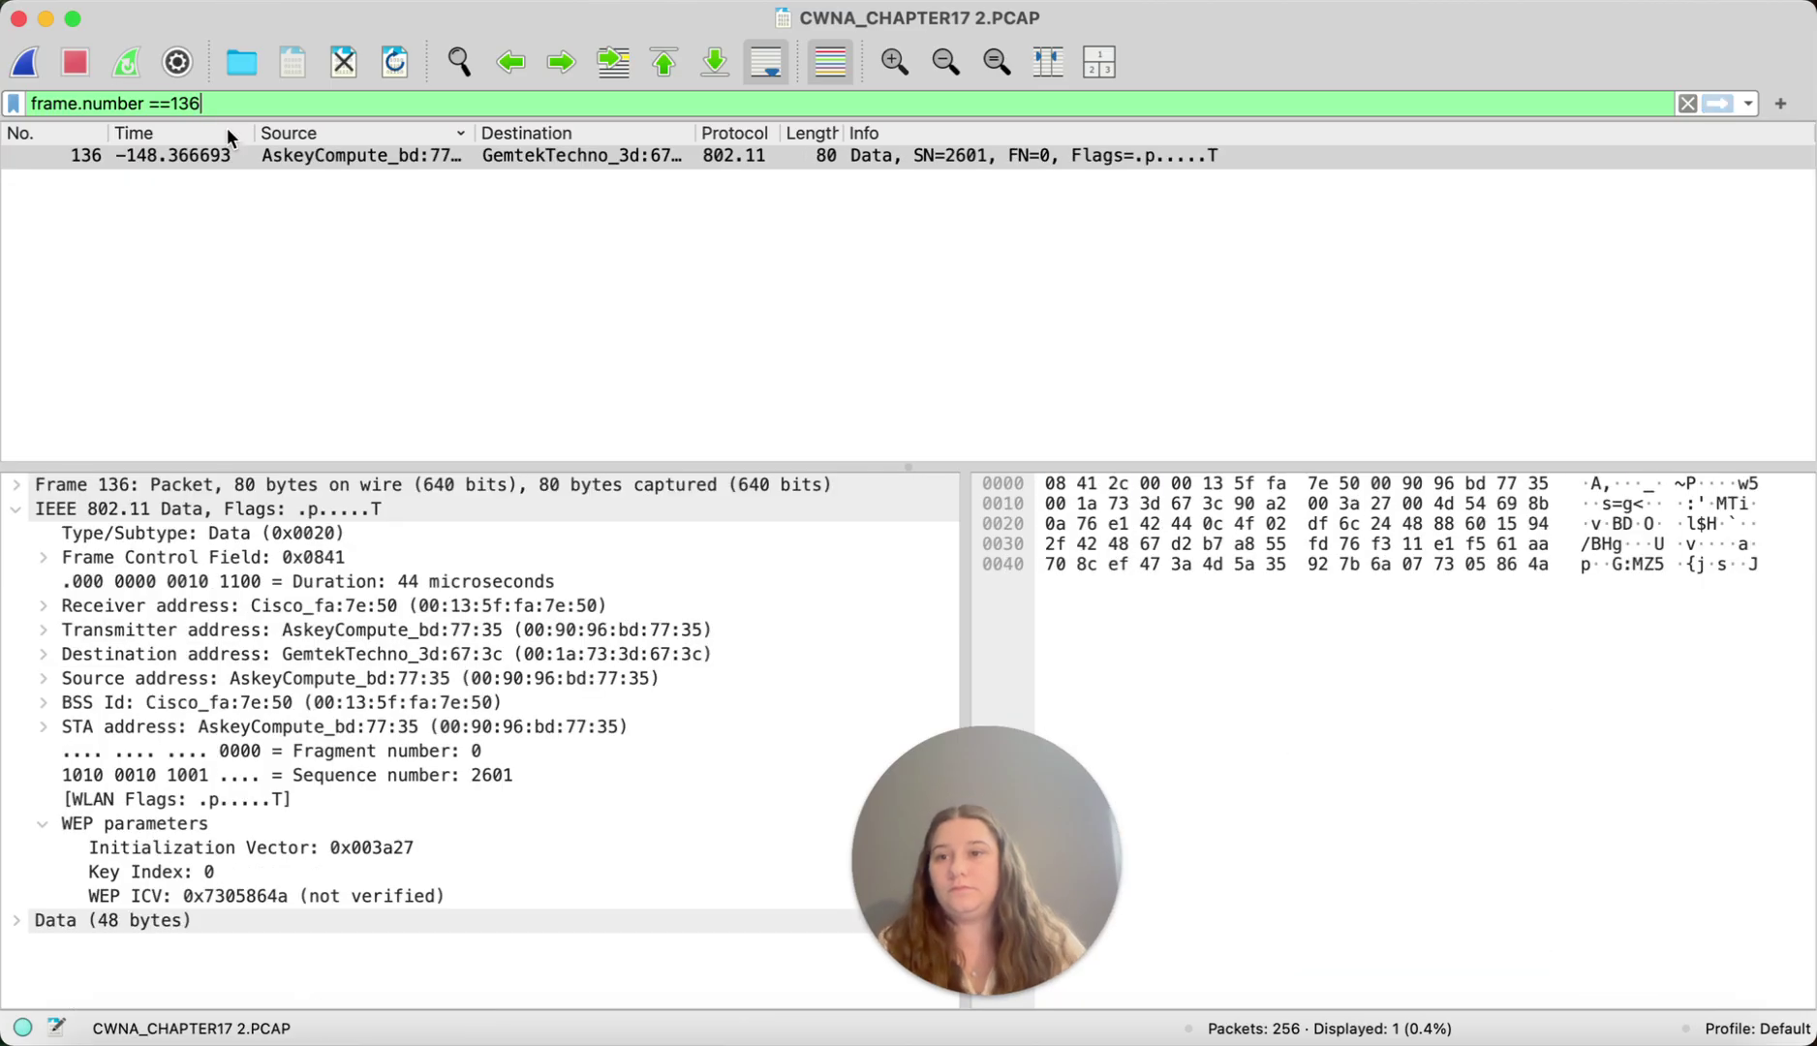
Examine the IEEE 802.11 address fields and the WEP parameters of frame 136.
{"action": "left_click", "coordinate": [287, 511]}
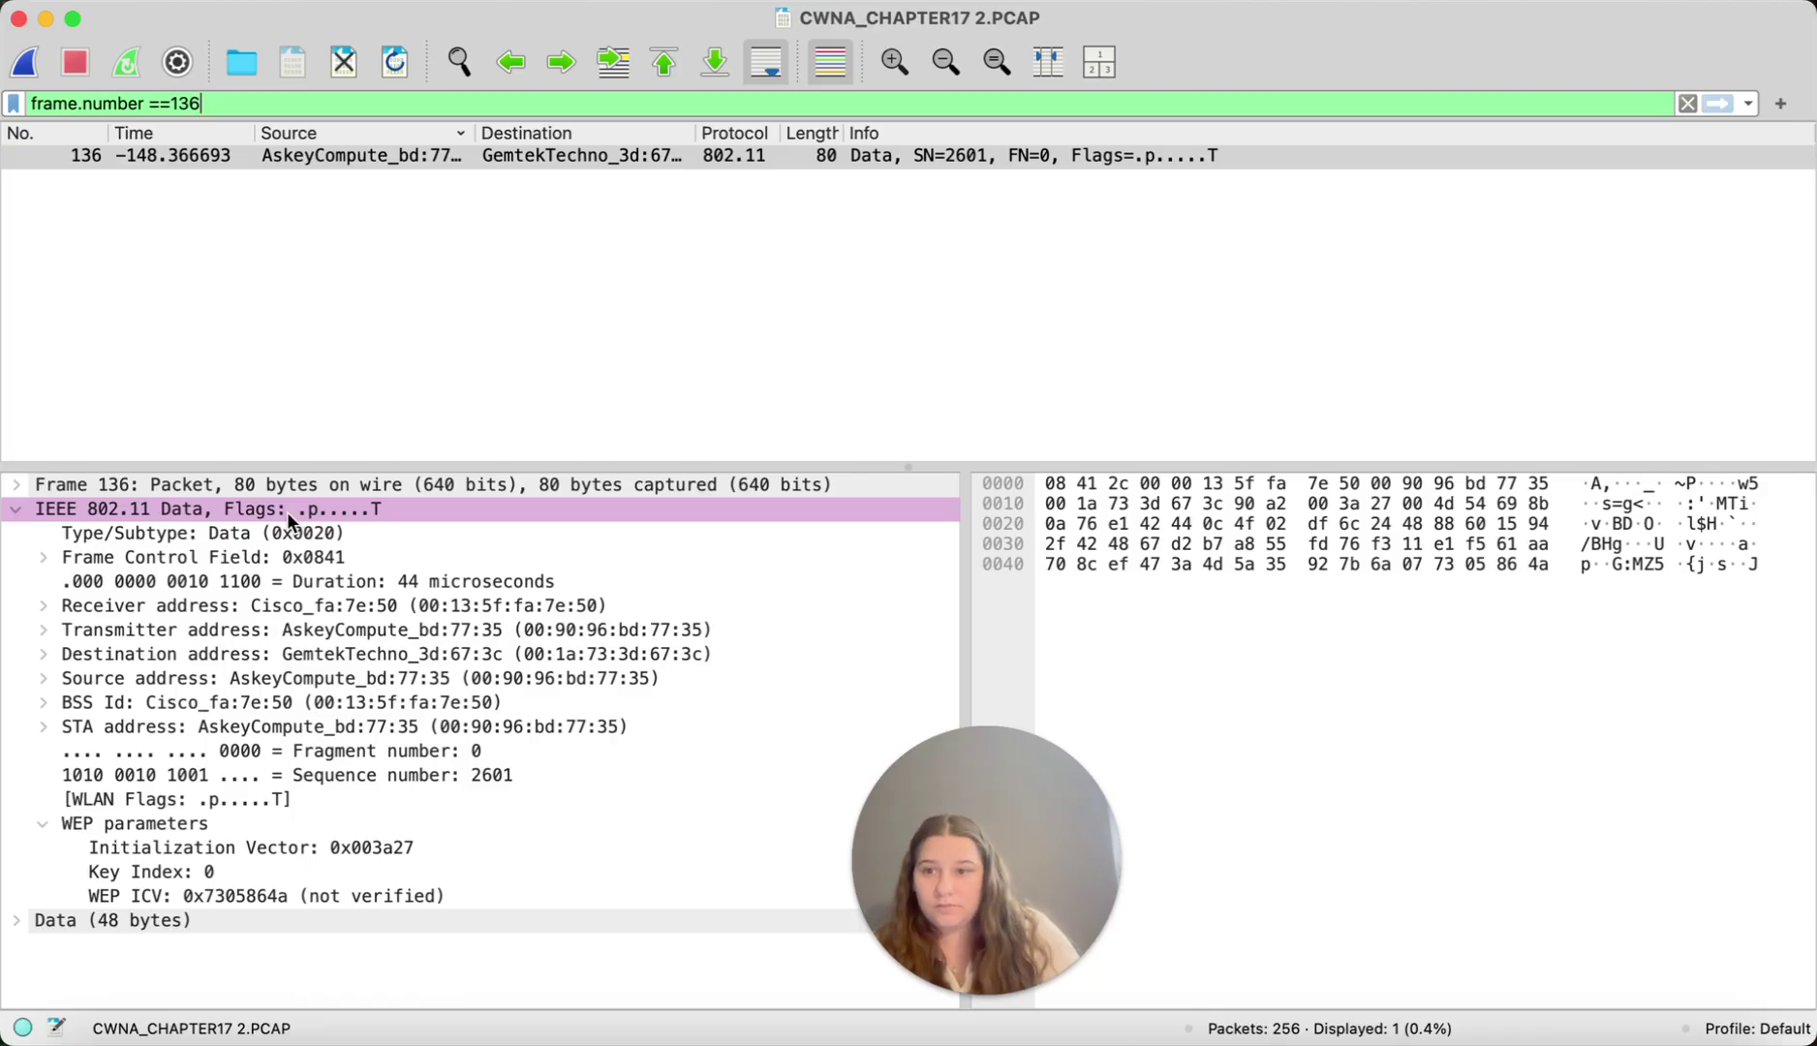
{"action": "left_click", "coordinate": [57, 601]}
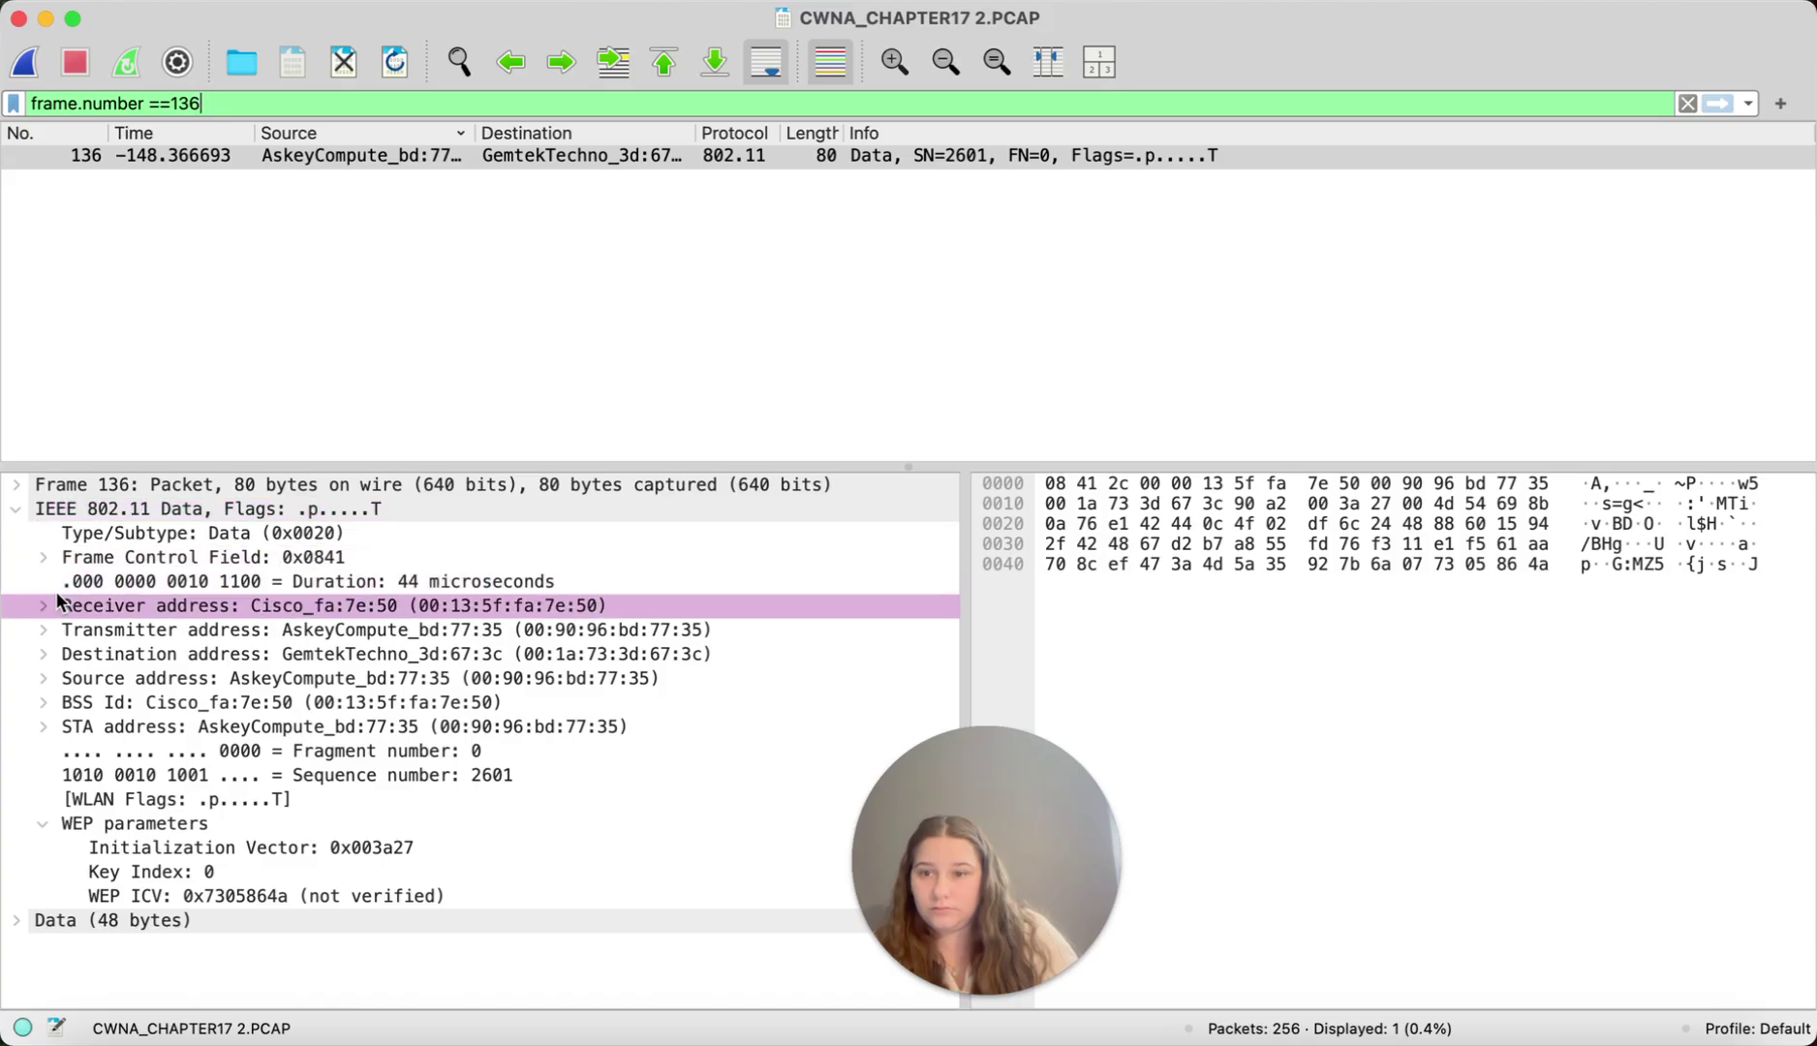
{"action": "left_click", "coordinate": [70, 632]}
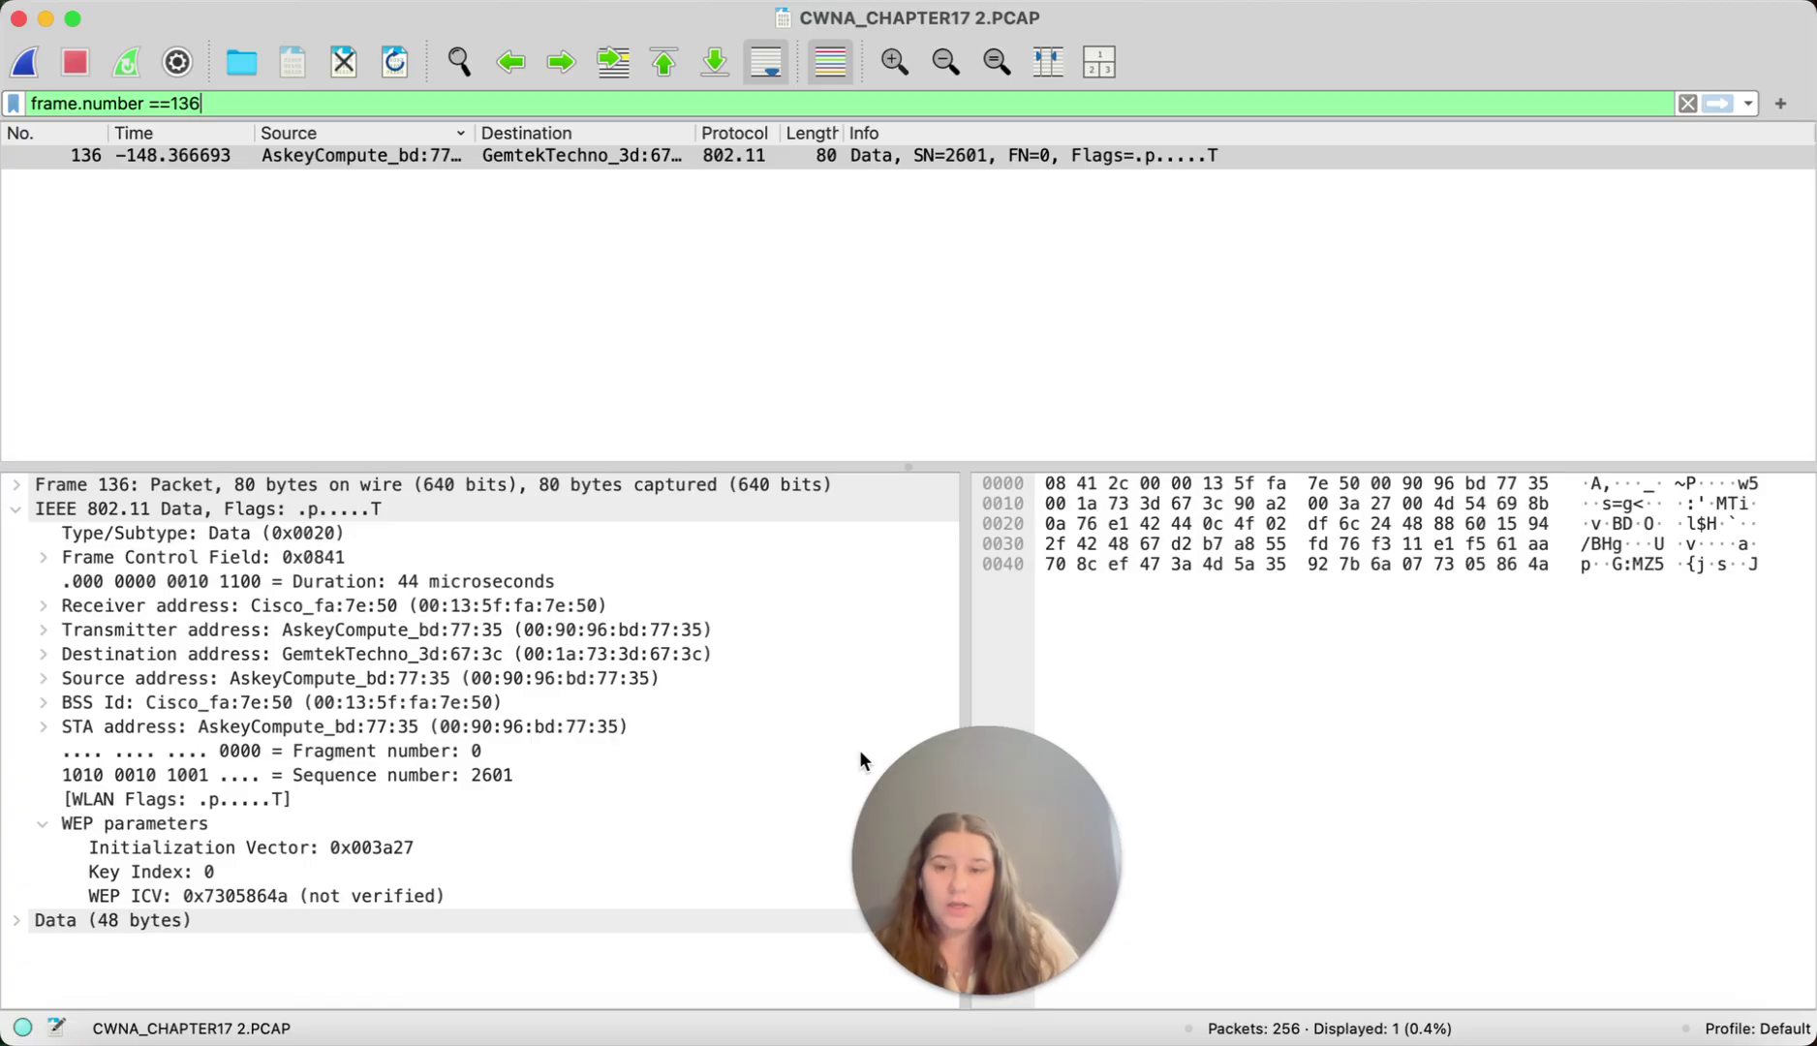
{"action": "left_click", "coordinate": [657, 776]}
{"action": "left_click", "coordinate": [336, 849]}
{"action": "left_click", "coordinate": [150, 822]}
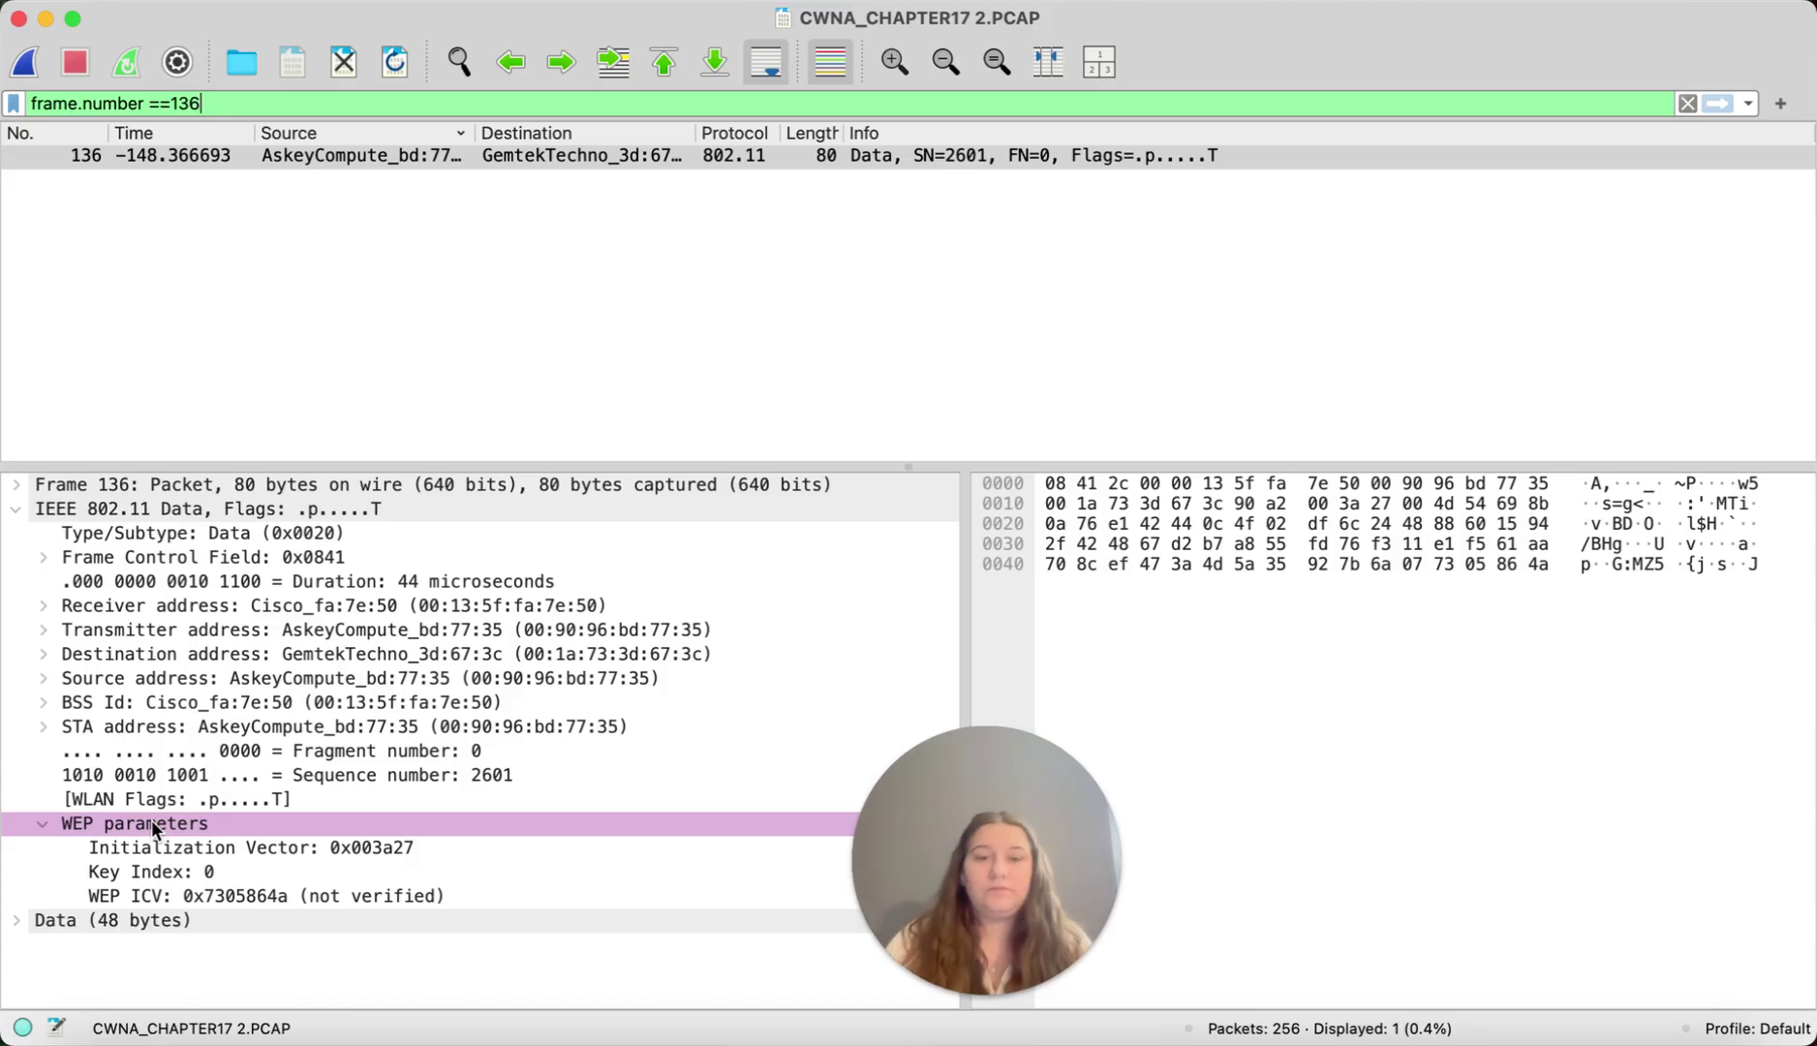
{"action": "left_click", "coordinate": [357, 808]}
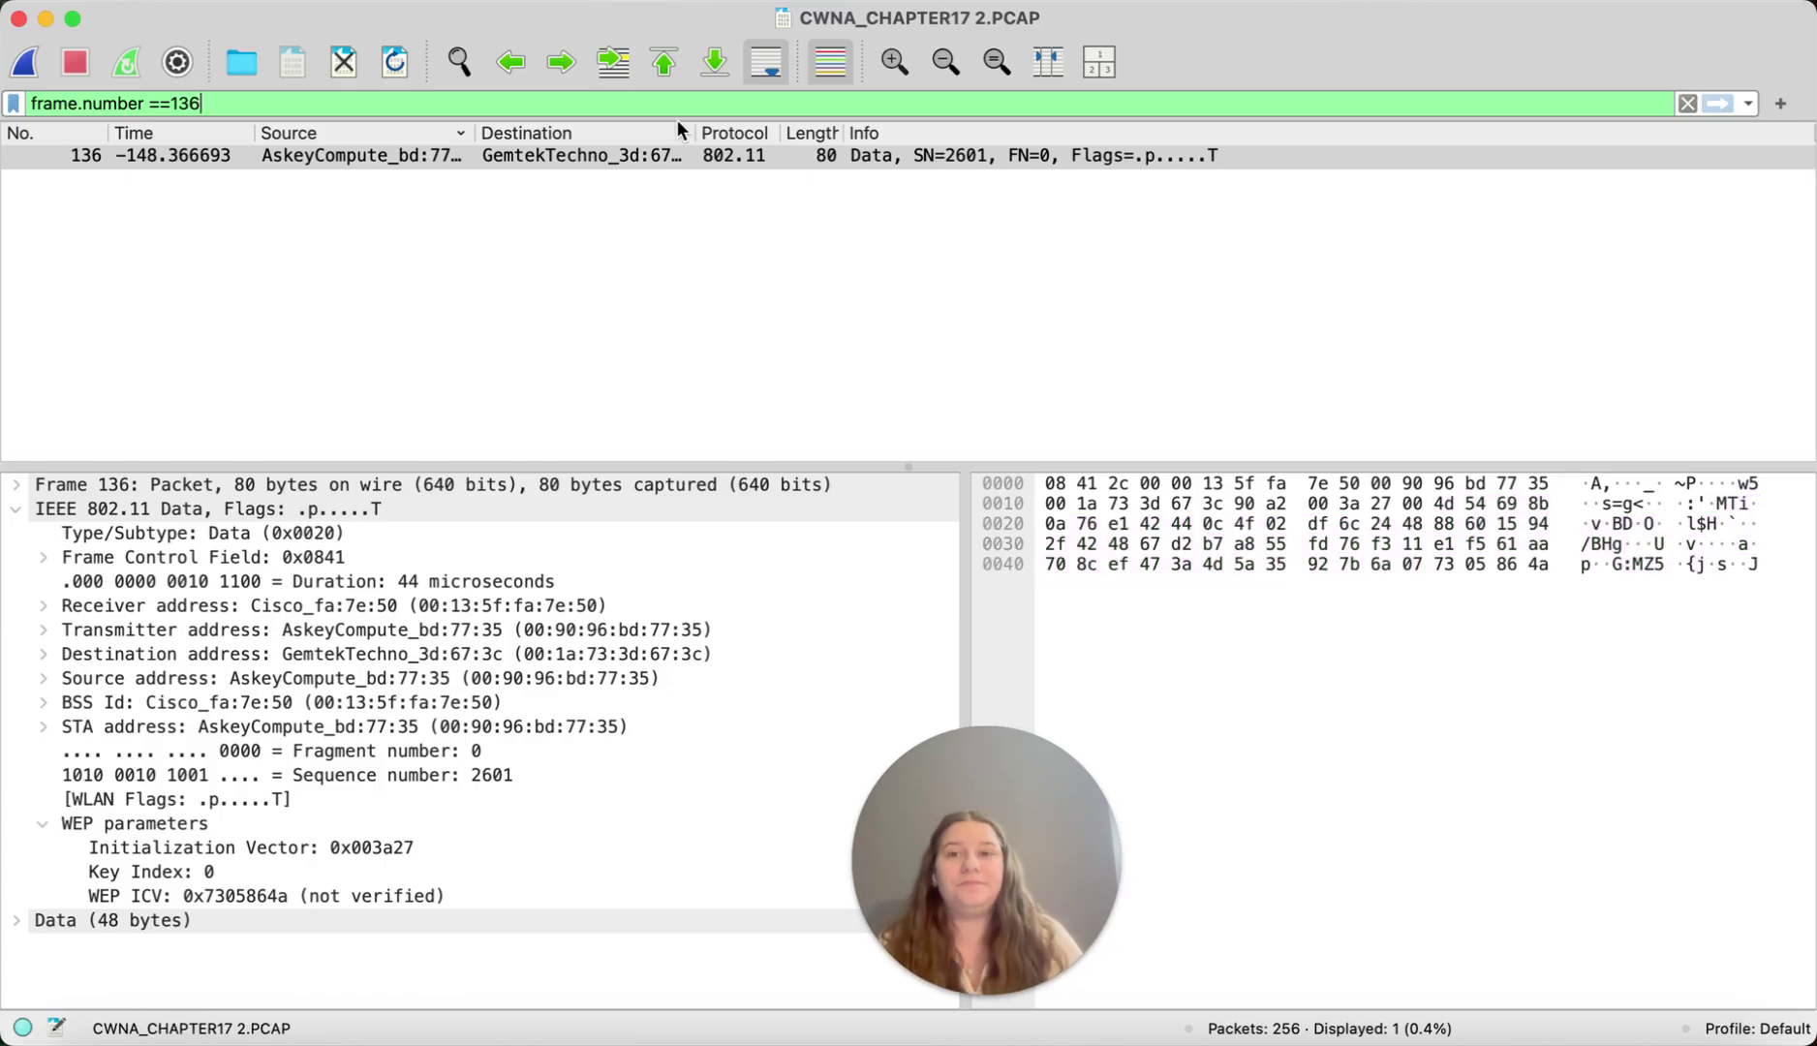
Clear the frame number display filter and apply the empty filter to the packet list.
{"action": "left_click", "coordinate": [646, 112]}
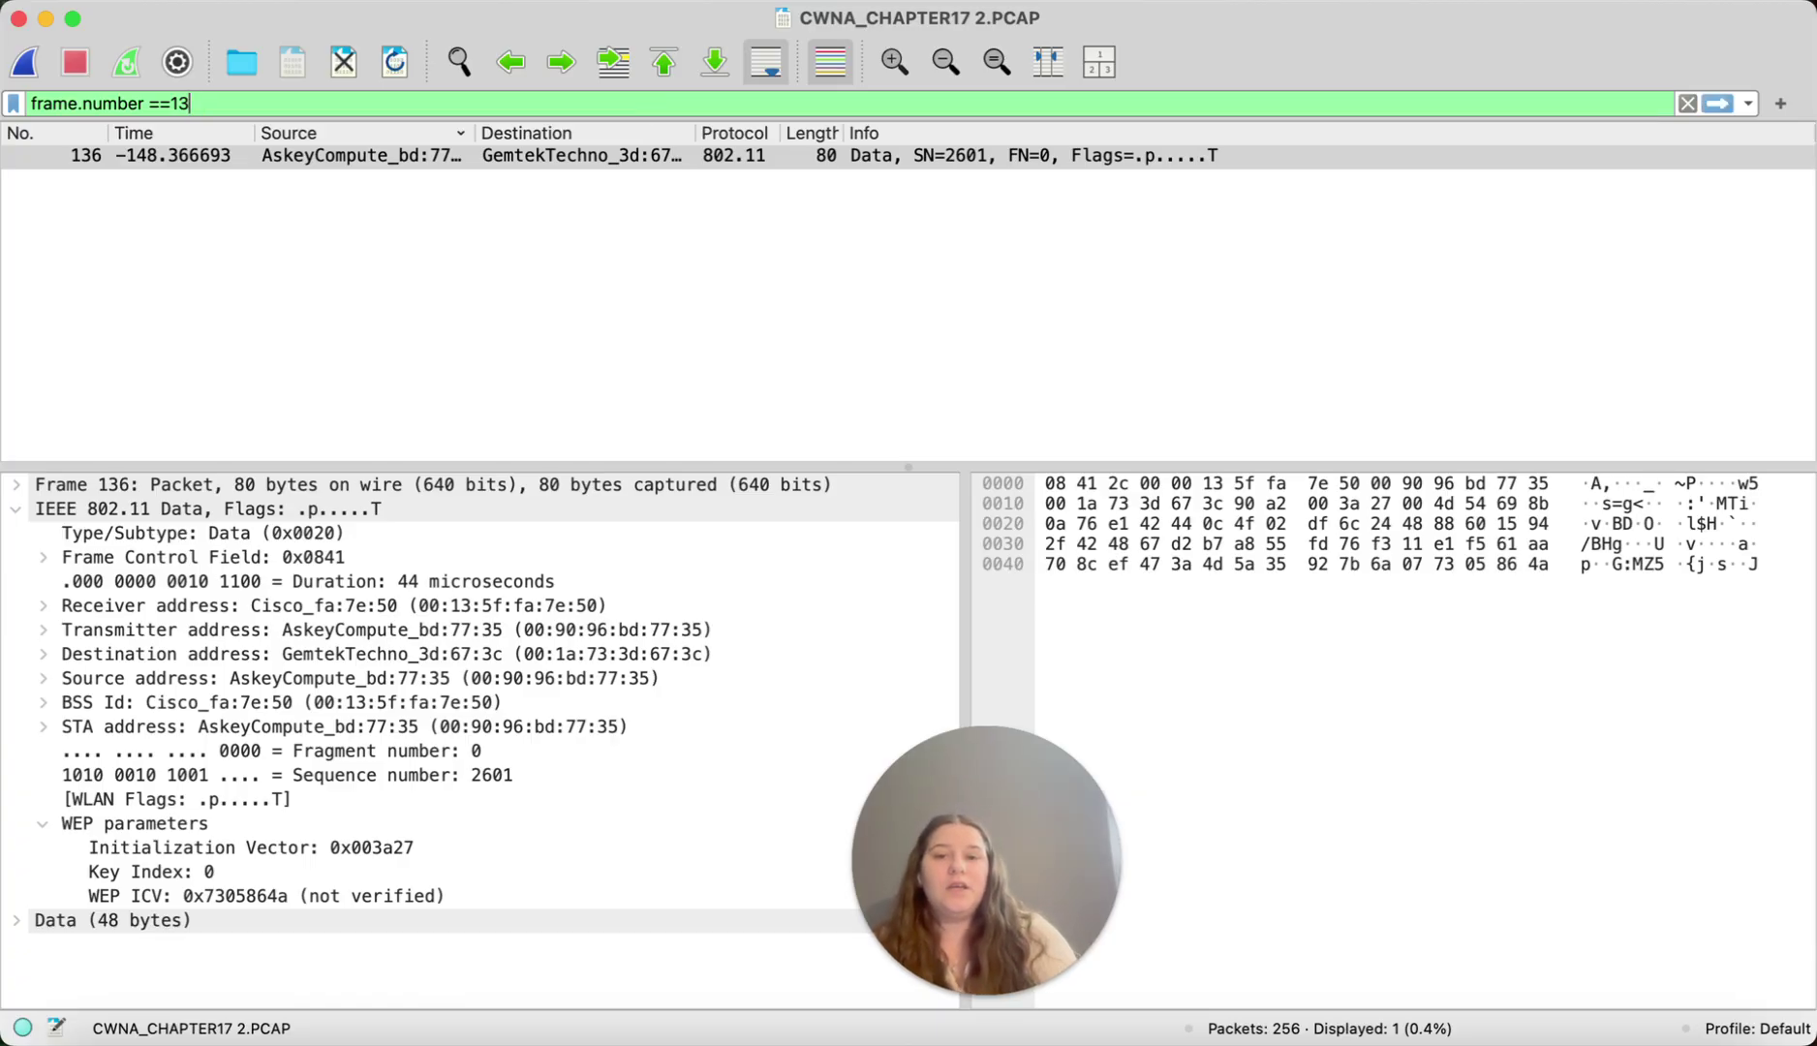
{"action": "key", "text": "BackSpace"}
{"action": "key", "text": "BackSpace"}
{"action": "key", "text": "BackSpace"}
{"action": "key", "text": "BackSpace"}
{"action": "key", "text": "BackSpace"}
{"action": "key", "text": "BackSpace"}
{"action": "key", "text": "BackSpace"}
{"action": "key", "text": "BackSpace"}
{"action": "key", "text": "BackSpace"}
{"action": "key", "text": "BackSpace"}
{"action": "key", "text": "BackSpace"}
{"action": "key", "text": "BackSpace"}
{"action": "key", "text": "BackSpace"}
{"action": "key", "text": "BackSpace"}
{"action": "key", "text": "BackSpace"}
{"action": "key", "text": "BackSpace"}
{"action": "key", "text": "BackSpace"}
{"action": "key", "text": "BackSpace"}
{"action": "key", "text": "Return"}
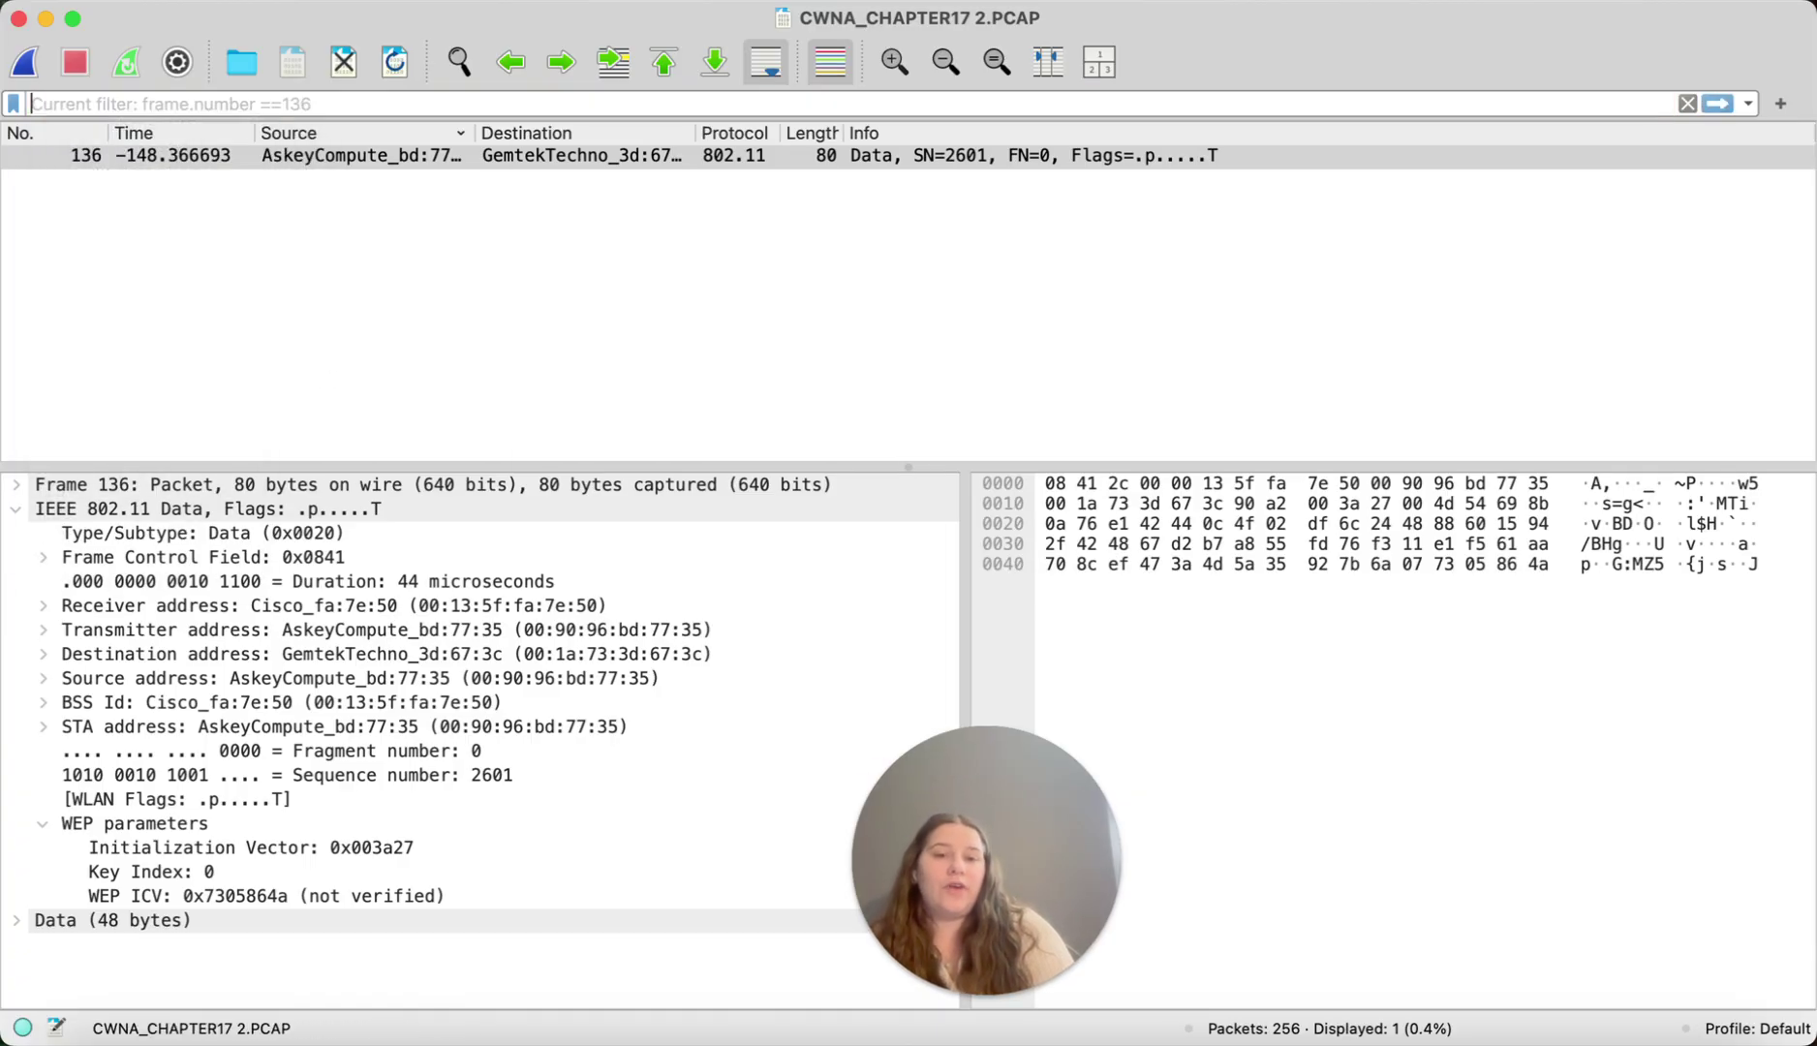